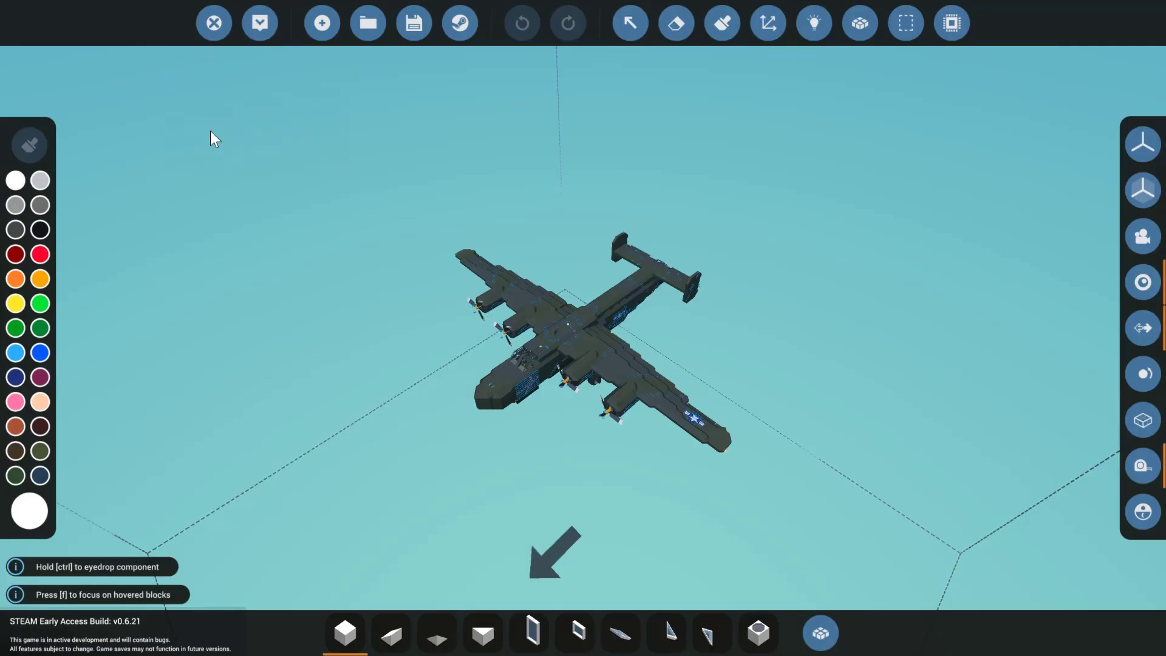
Examine the Diamond LiL nose art panel on the side of the bomber's fuselage up close
right_drag(377, 164, 400, 155)
key(w)
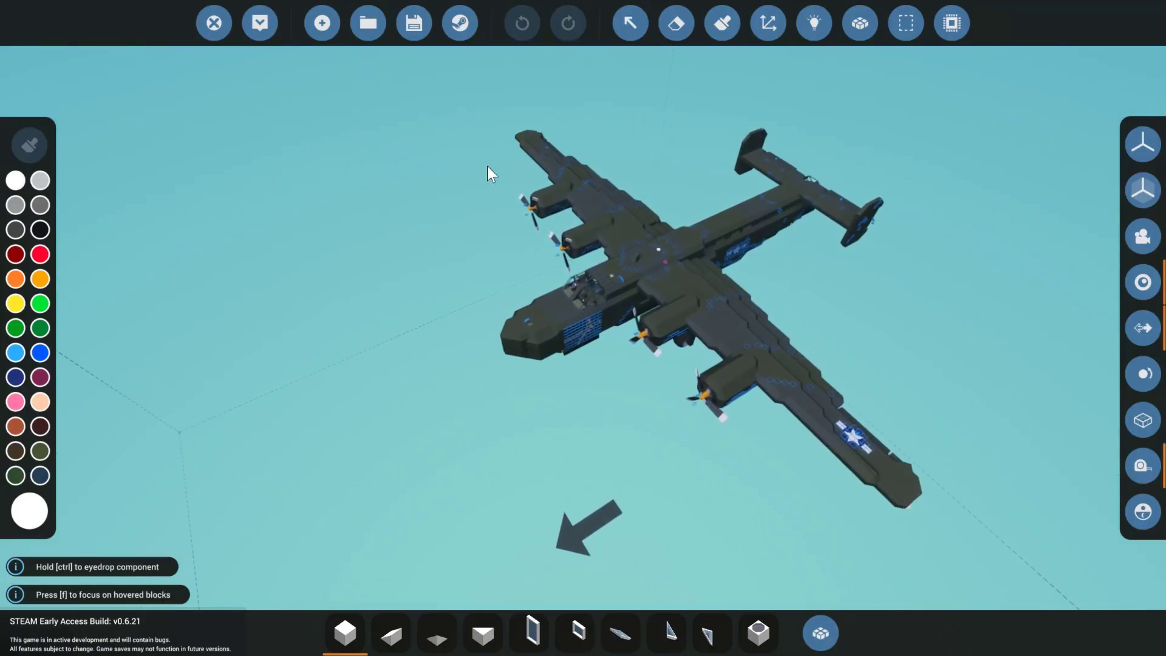
key(w)
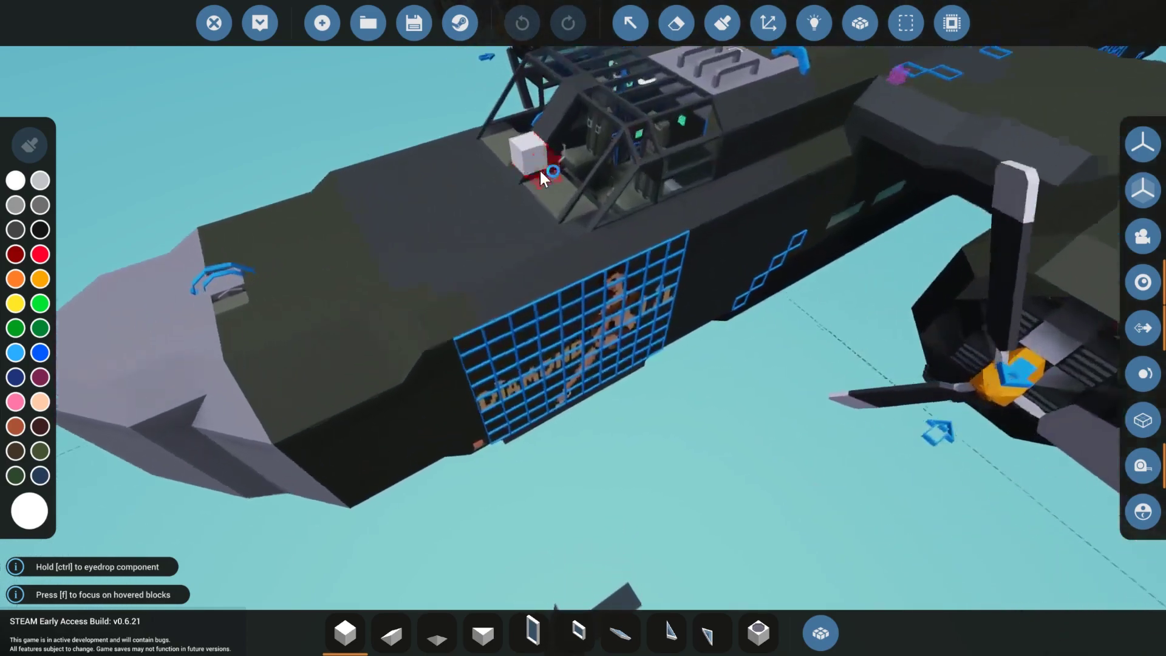
key(w)
right_drag(539, 168, 498, 207)
key(w)
key(s)
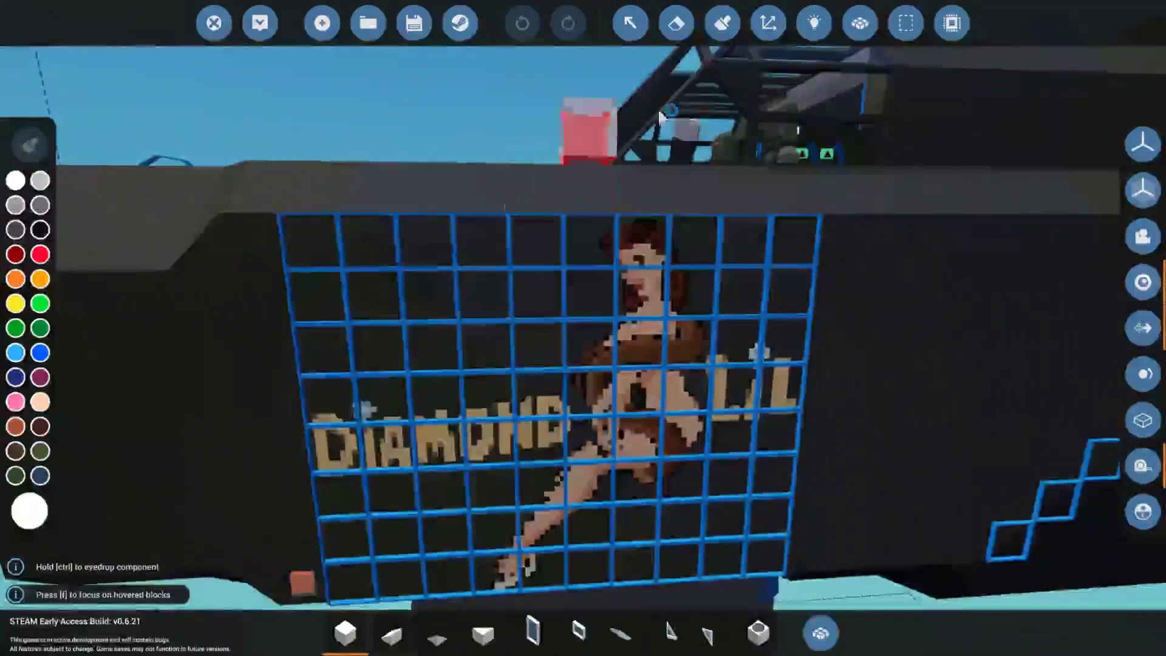
Show the logic nodes of the nose art blocks and examine their electric connections
click(814, 23)
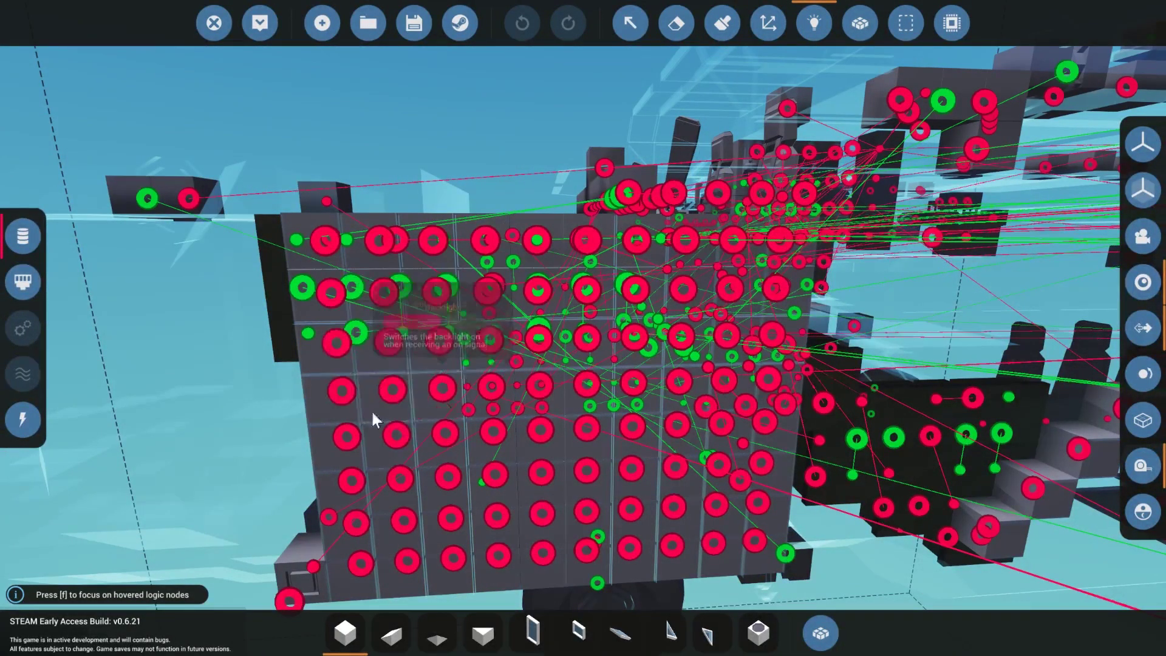
click(22, 419)
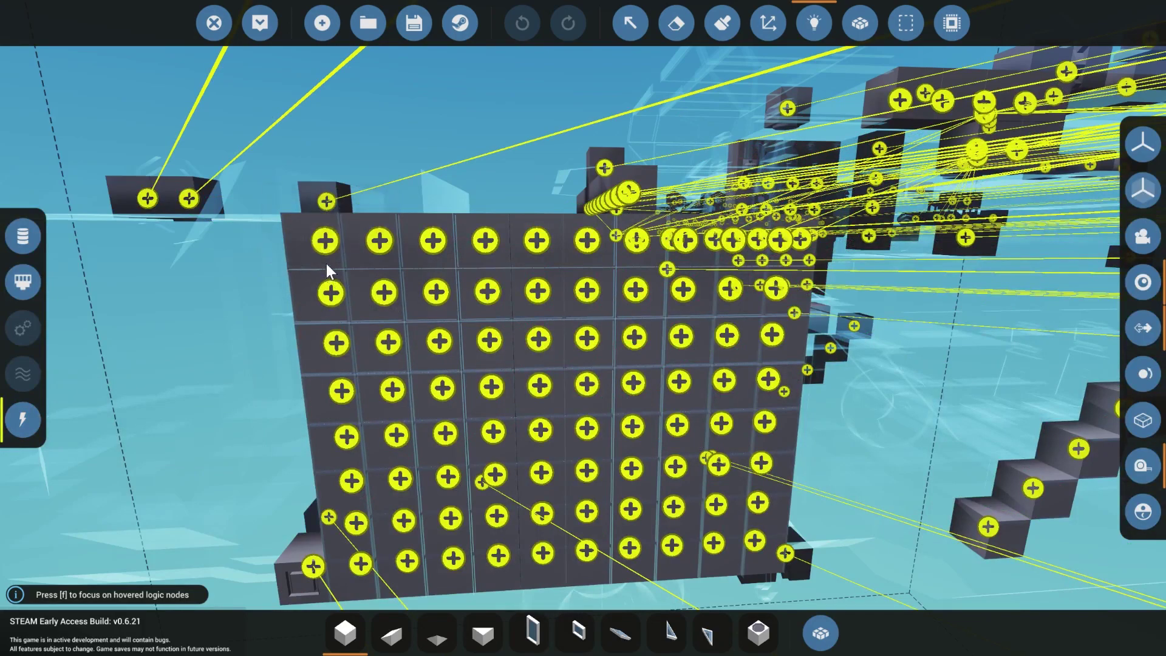
drag(326, 243, 330, 294)
right_drag(505, 392, 422, 287)
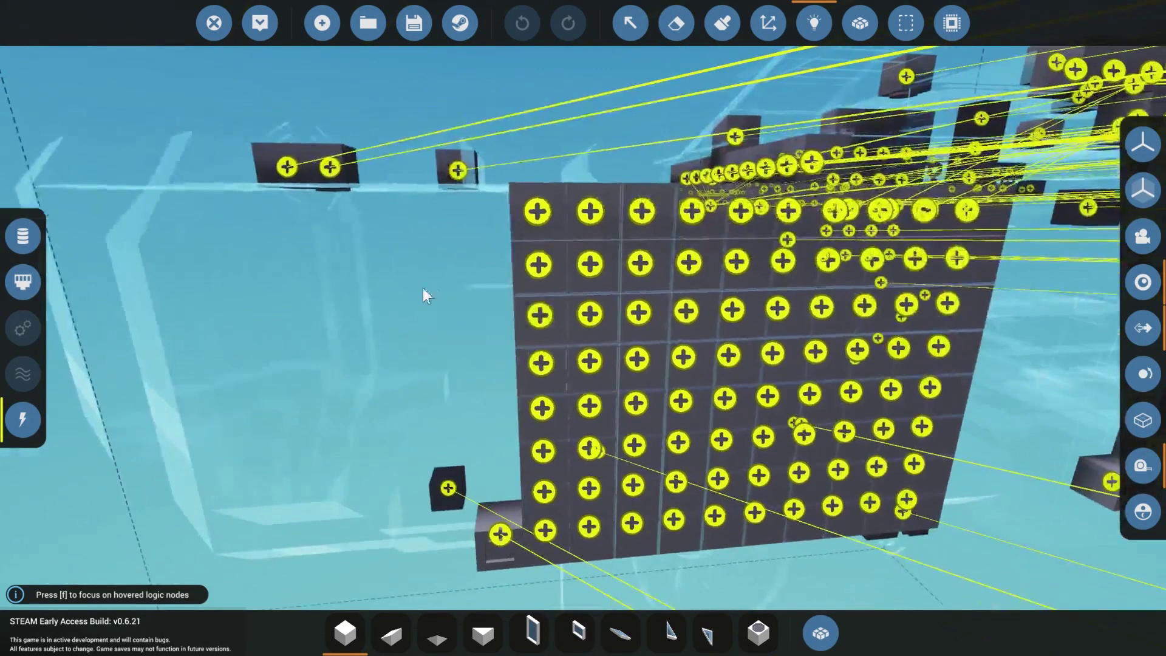
right_drag(568, 333, 645, 331)
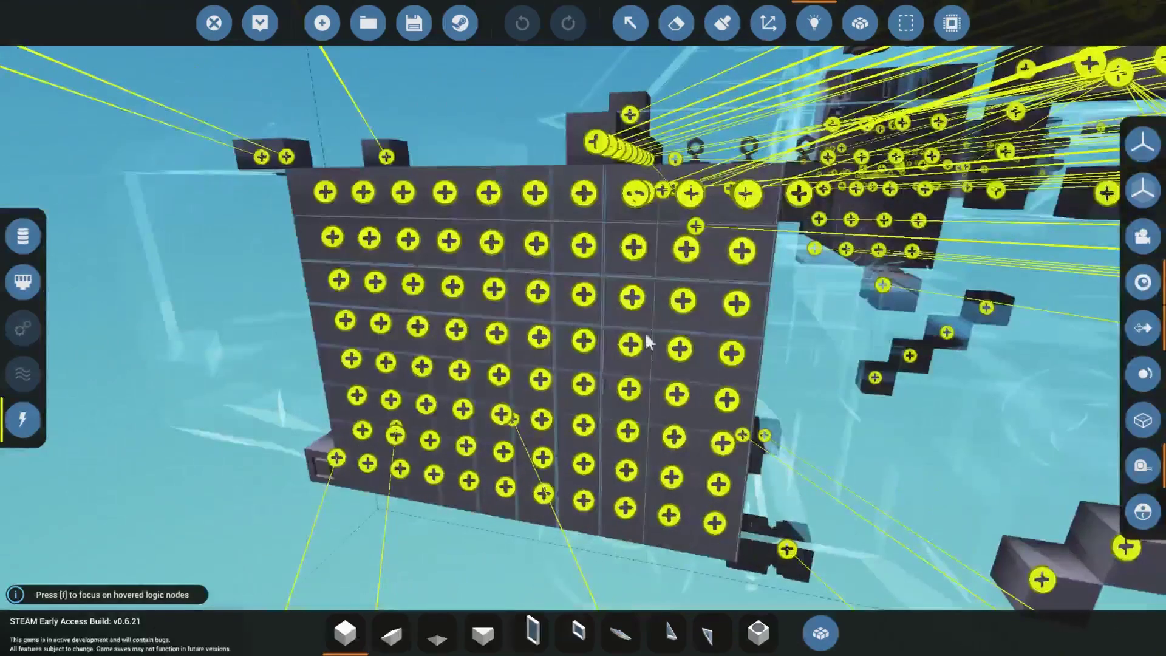
key(d)
Add the Paintable Indicator and the Paintable Sign from the component inventory's Displays group to the last two hotbar slots
click(821, 632)
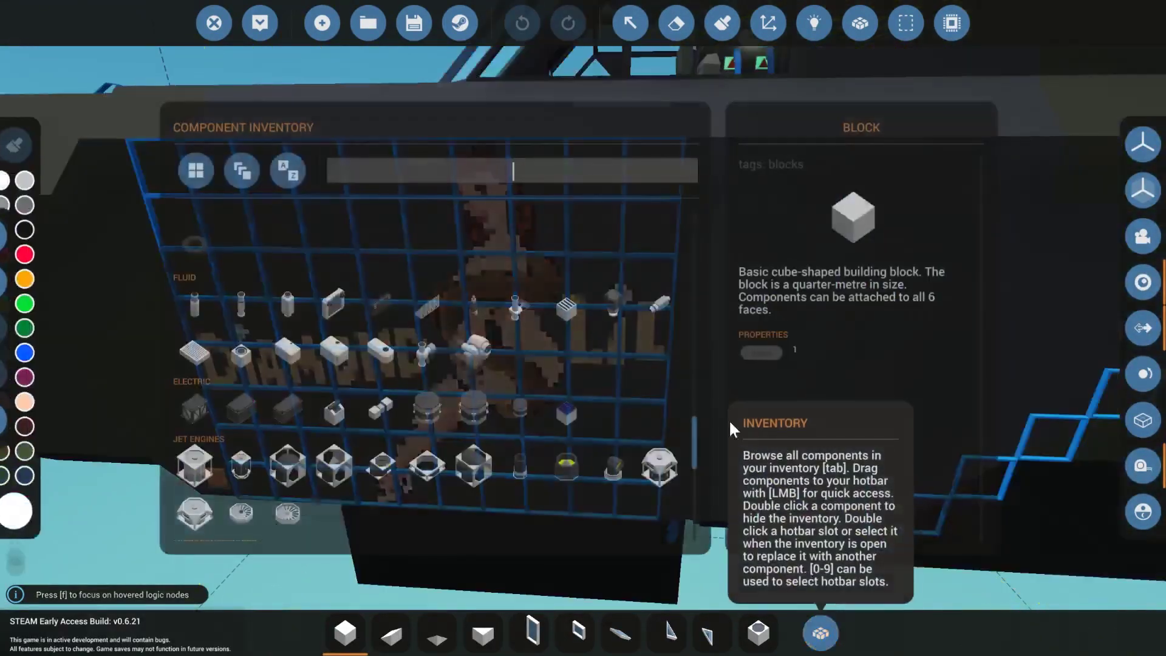
scroll(627, 362, down, 8)
scroll(630, 359, up, 12)
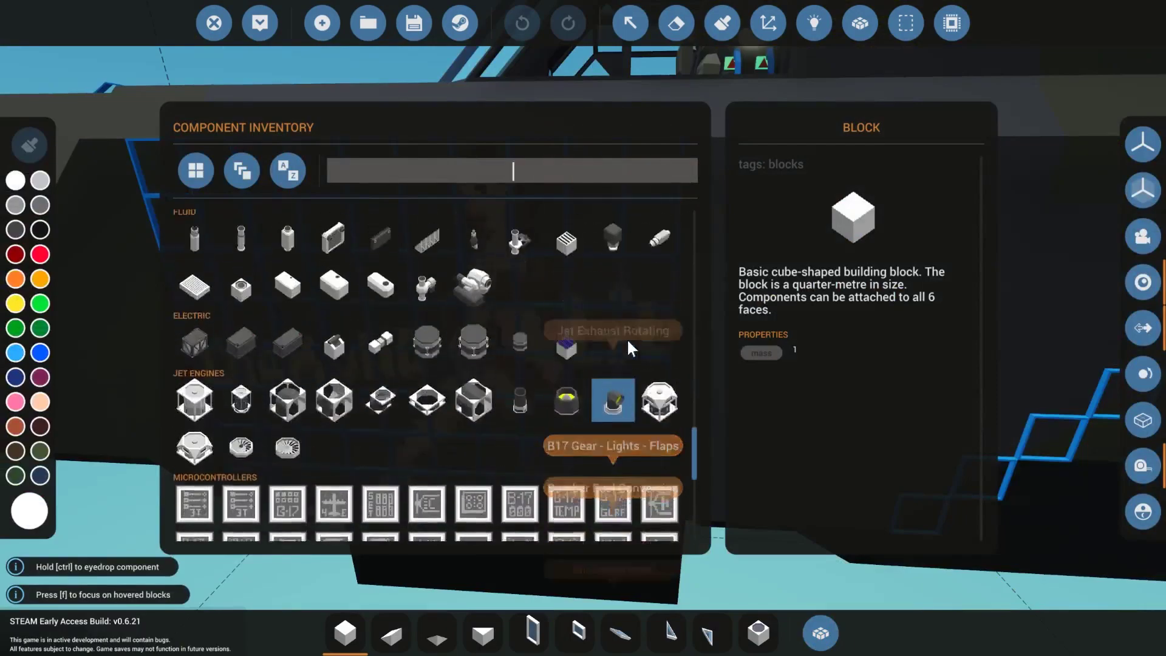
scroll(627, 337, up, 2)
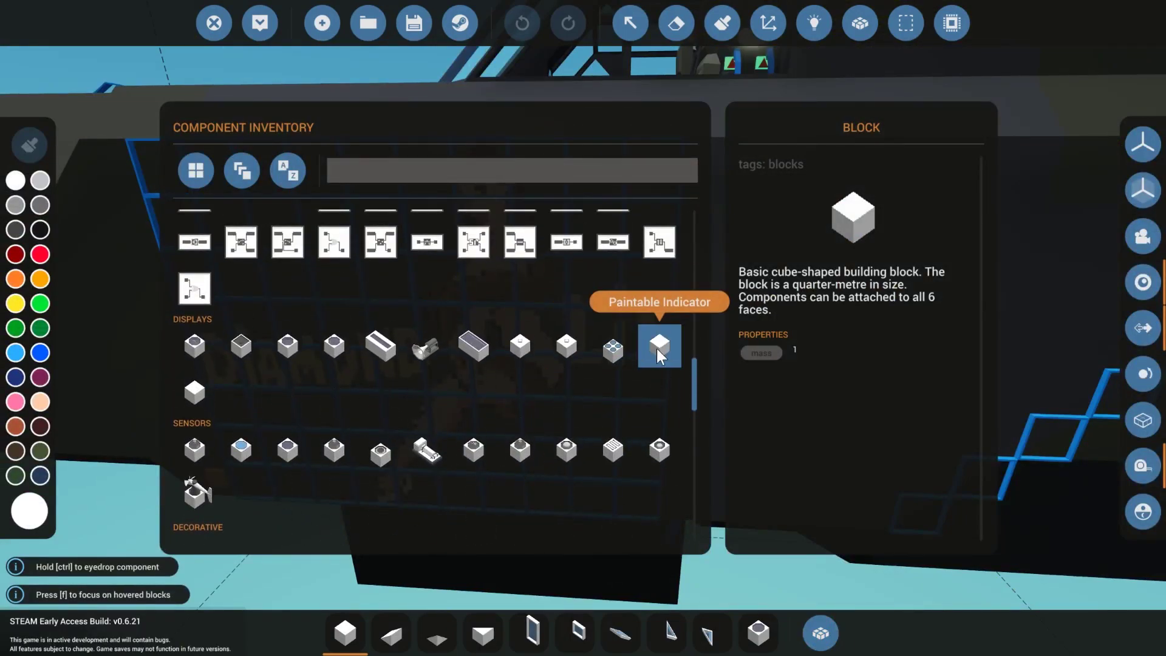
drag(644, 349, 758, 652)
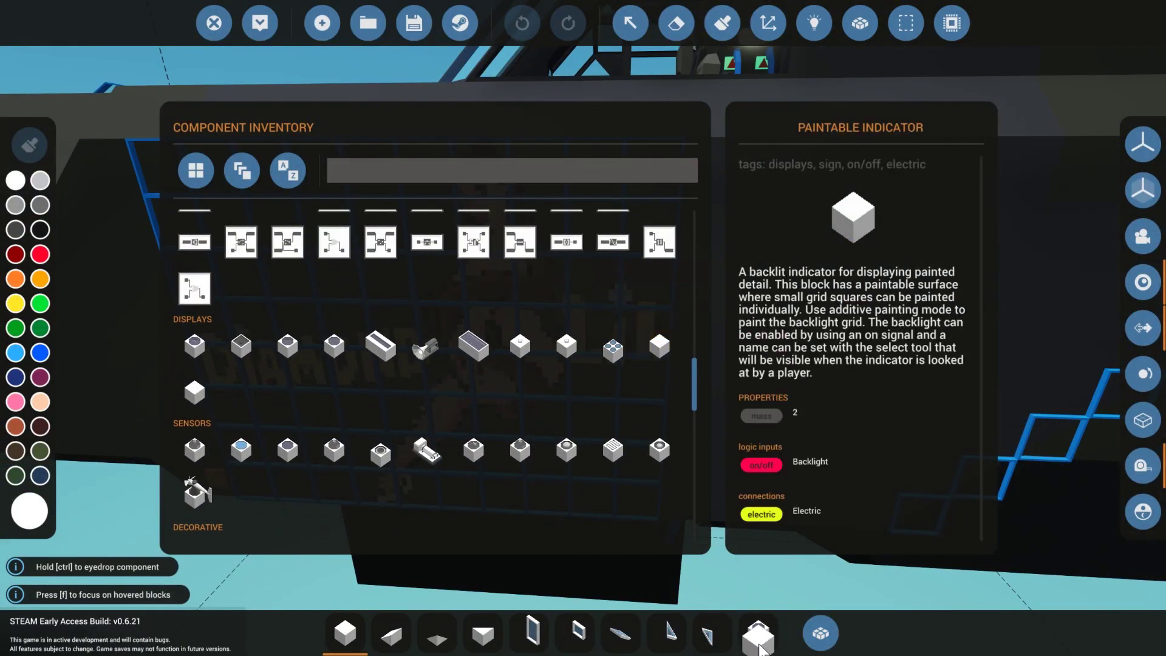
mouse_move(210, 391)
mouse_down()
mouse_move(249, 424)
mouse_move(673, 631)
mouse_move(716, 634)
mouse_up()
click(820, 633)
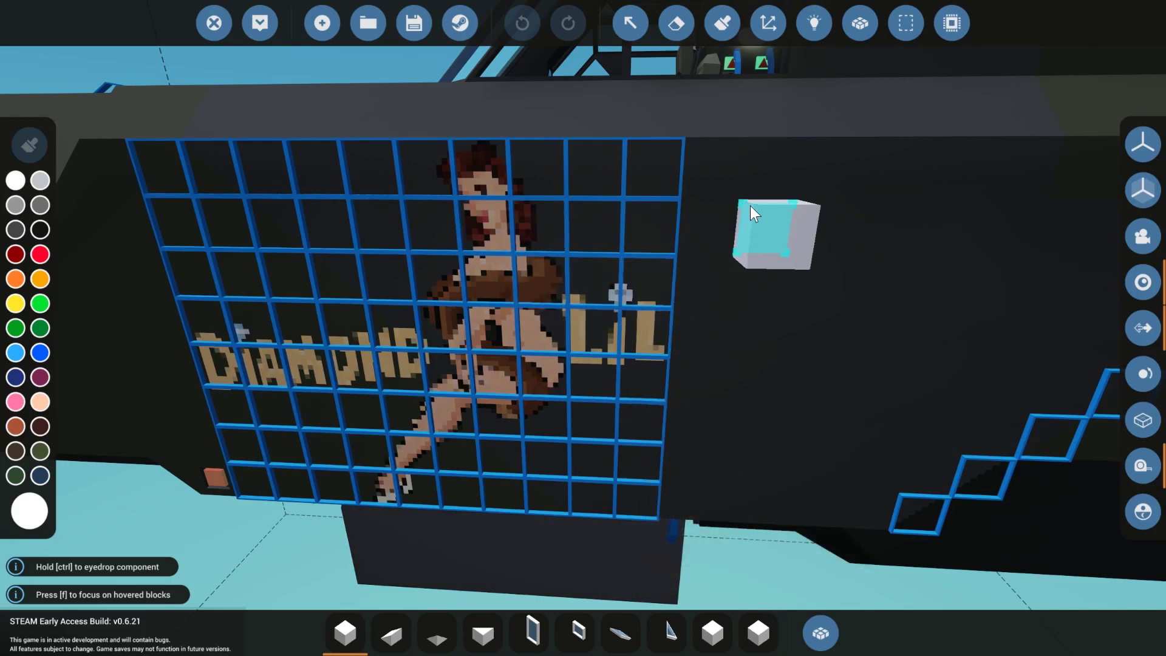
Place a Paintable Indicator beside the nose art and a Paintable Sign a short gap behind it on the fuselage
click(759, 633)
click(742, 219)
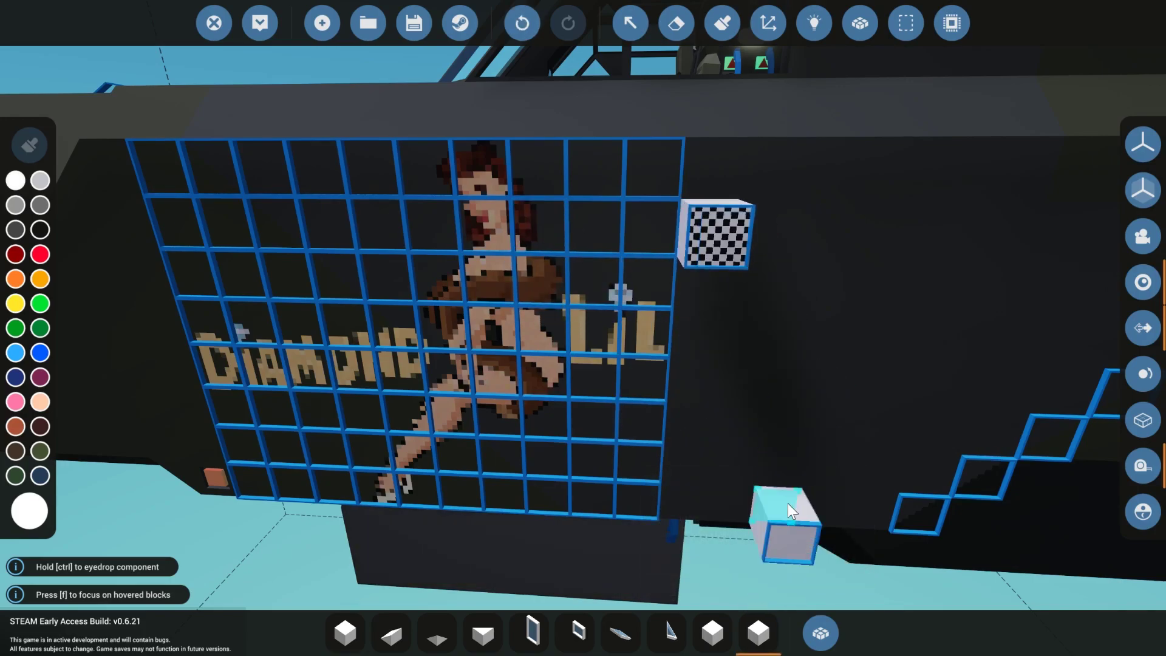
click(730, 616)
click(859, 228)
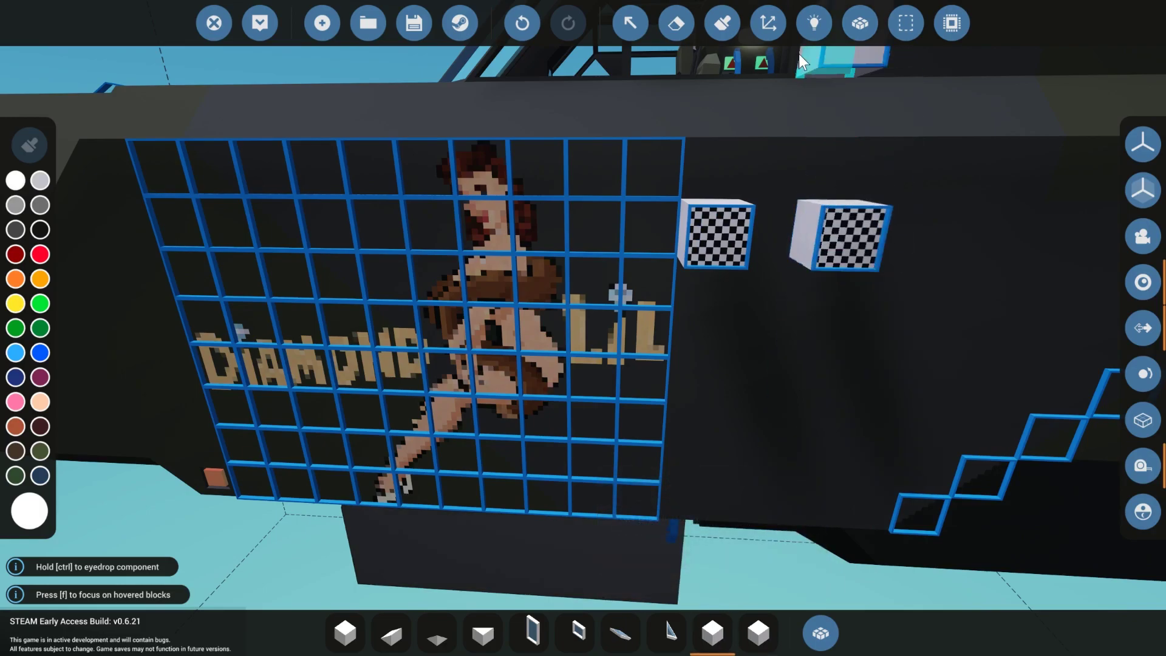
Compare the electric and on/off nodes of the two placed paintable blocks in the logic view
click(814, 23)
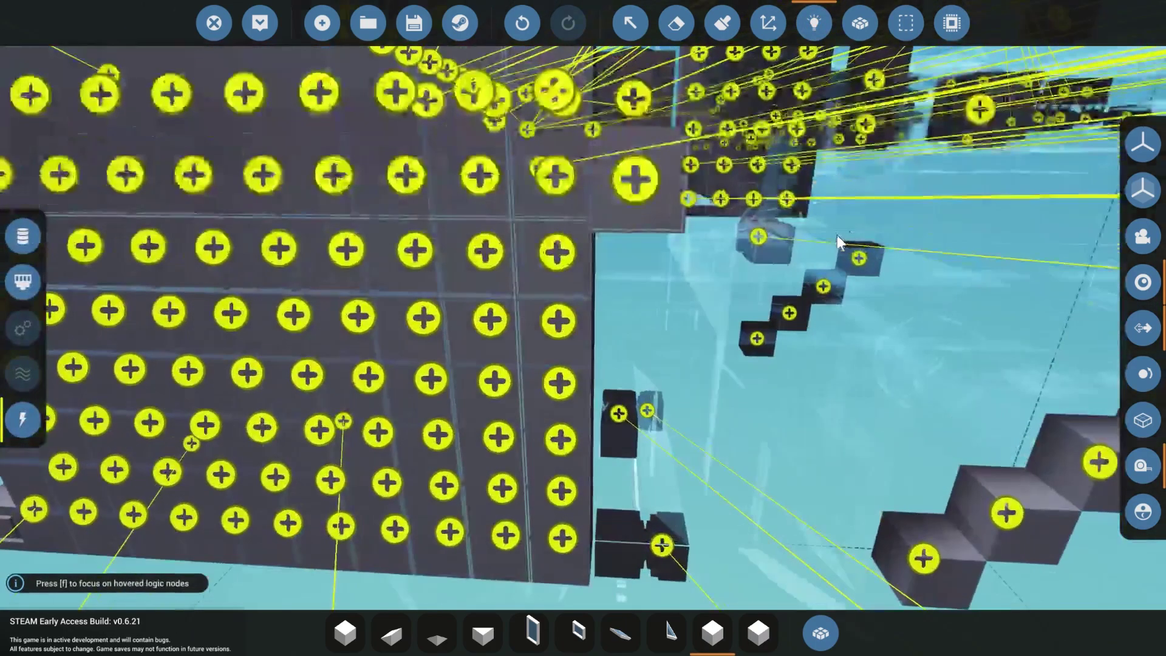
key(d)
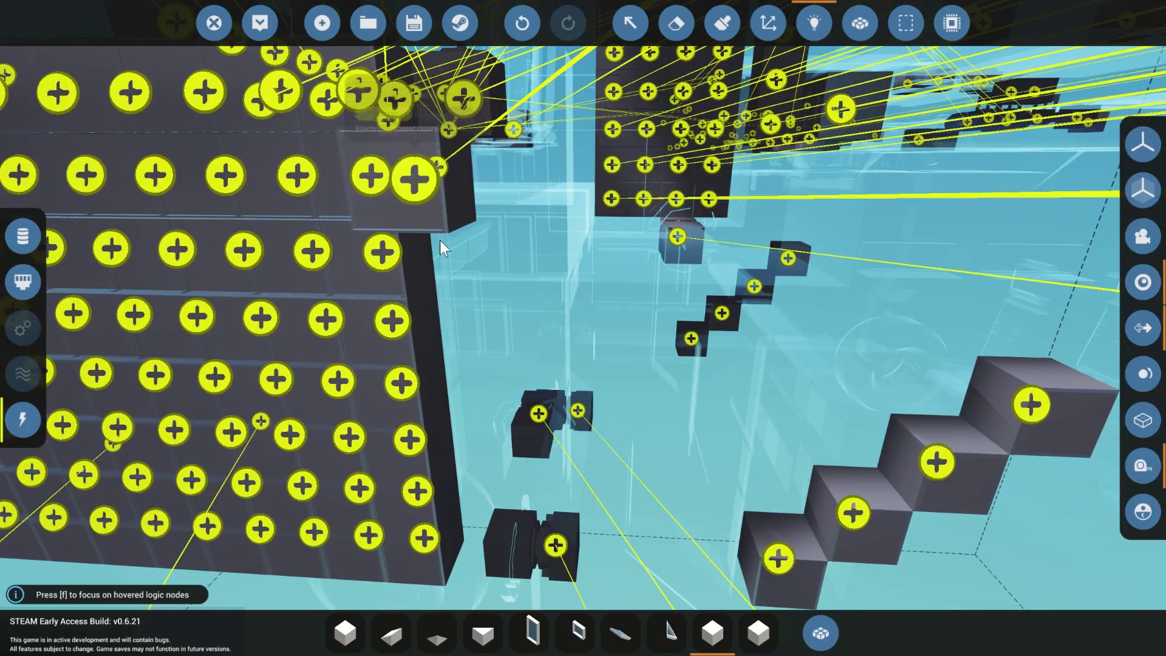
click(23, 235)
click(414, 178)
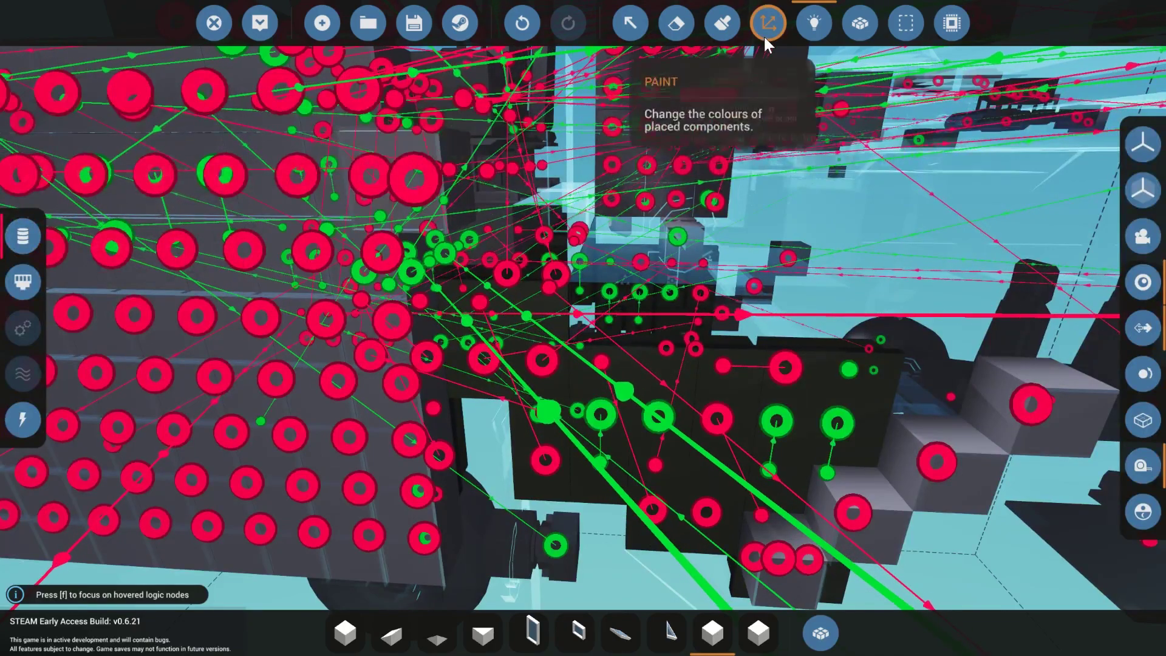
Examine the on/off logic nodes and connections across the nose art and nearby fuselage from several angles
key(s)
right_drag(783, 58, 996, 97)
key(w)
key(s)
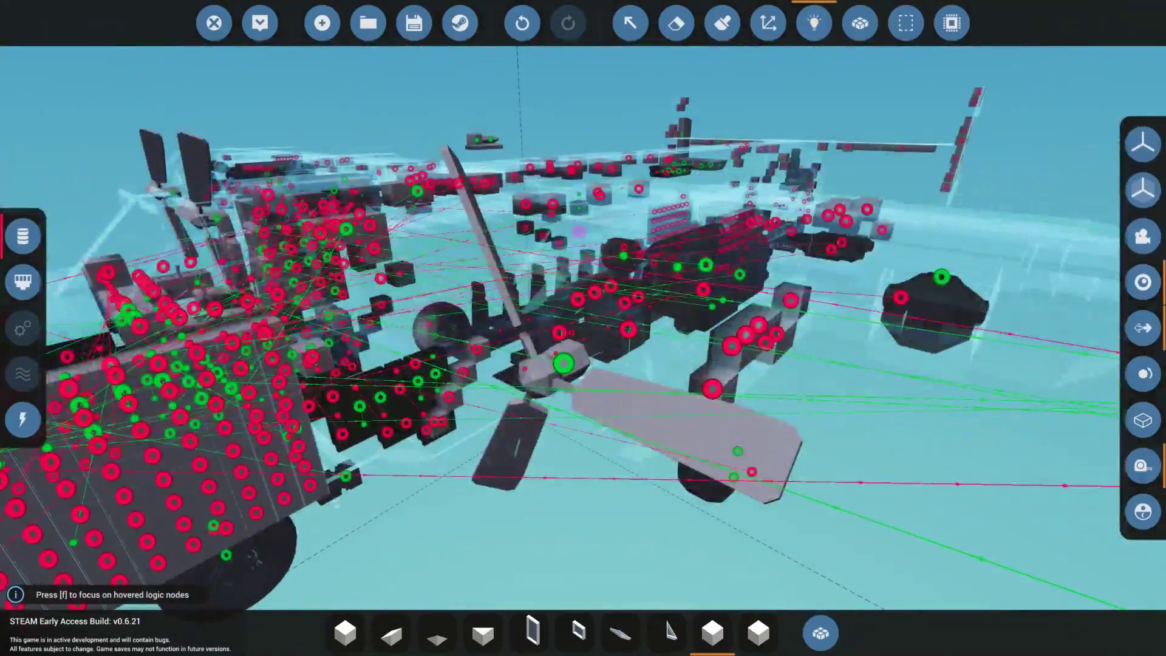
right_drag(510, 316, 340, 328)
right_drag(781, 55, 781, 55)
right_drag(469, 249, 425, 364)
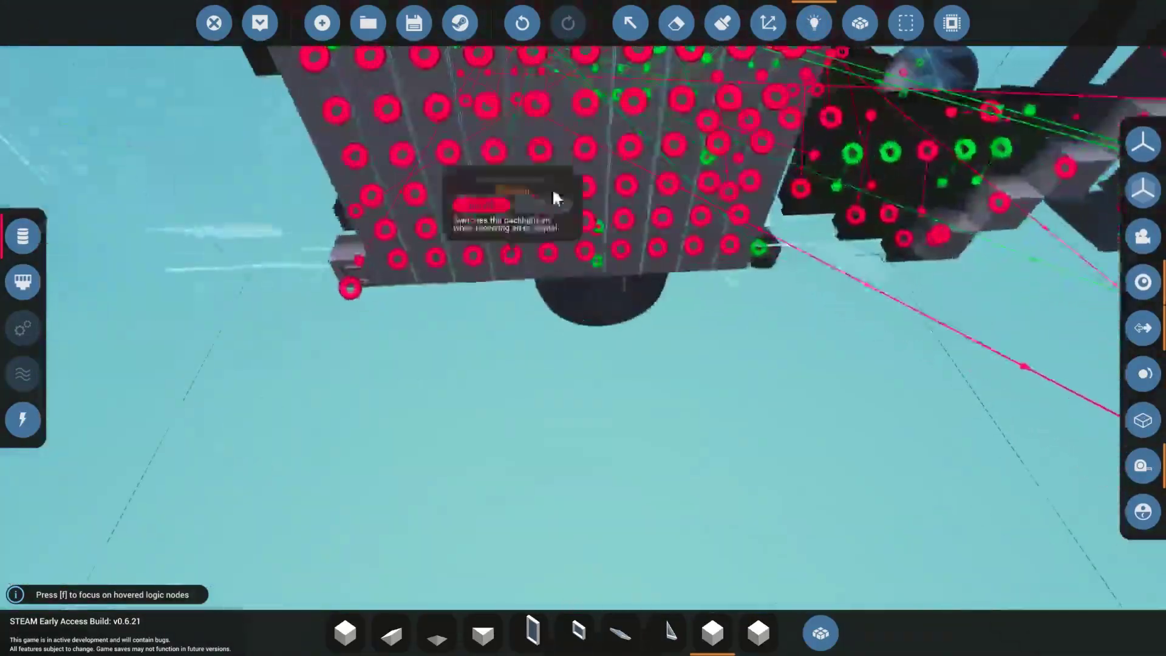
key(w)
right_drag(526, 235, 794, 236)
key(s)
key(s)
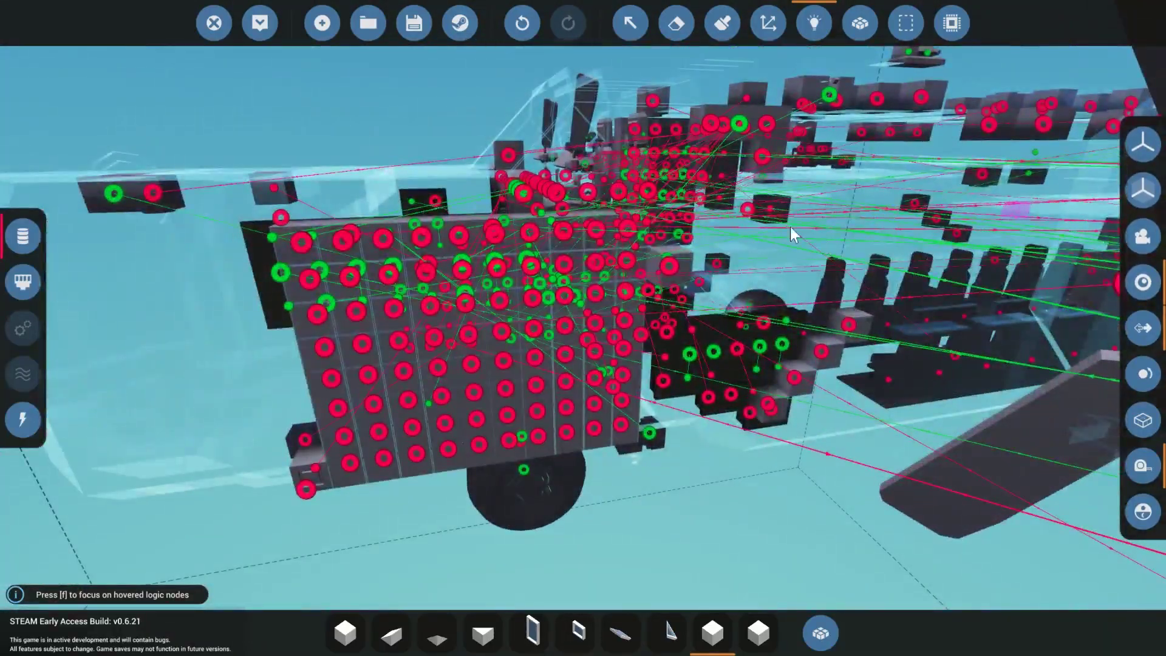
click(815, 24)
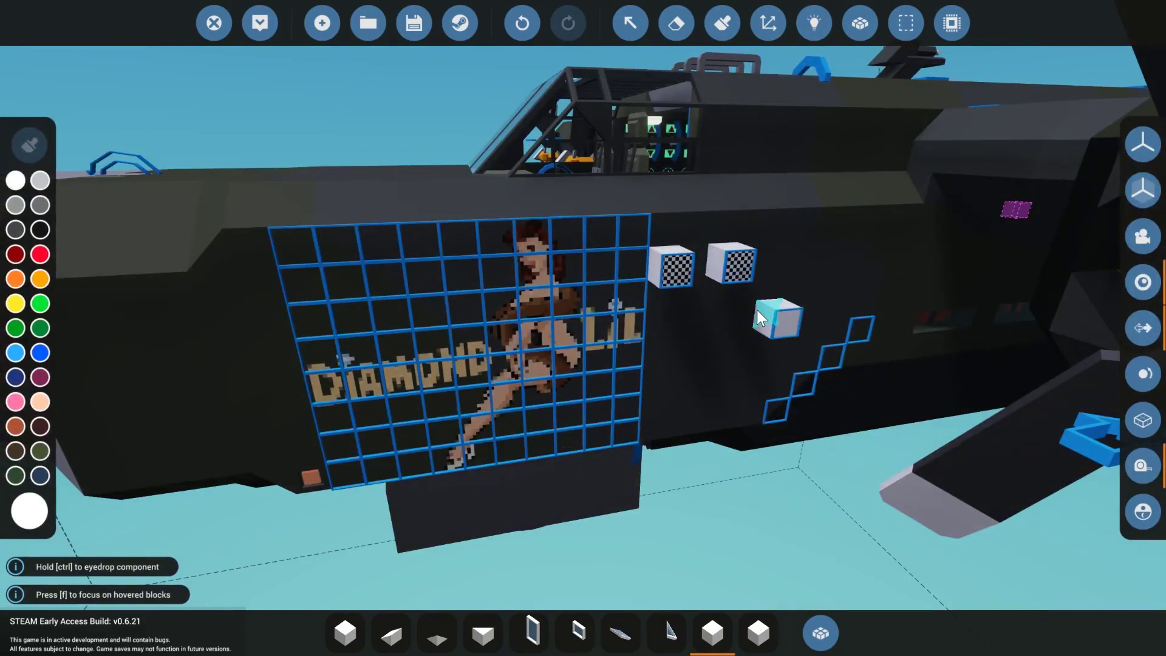
Delete the two paintable test blocks beside the nose art
click(684, 25)
scroll(703, 173, up, 3)
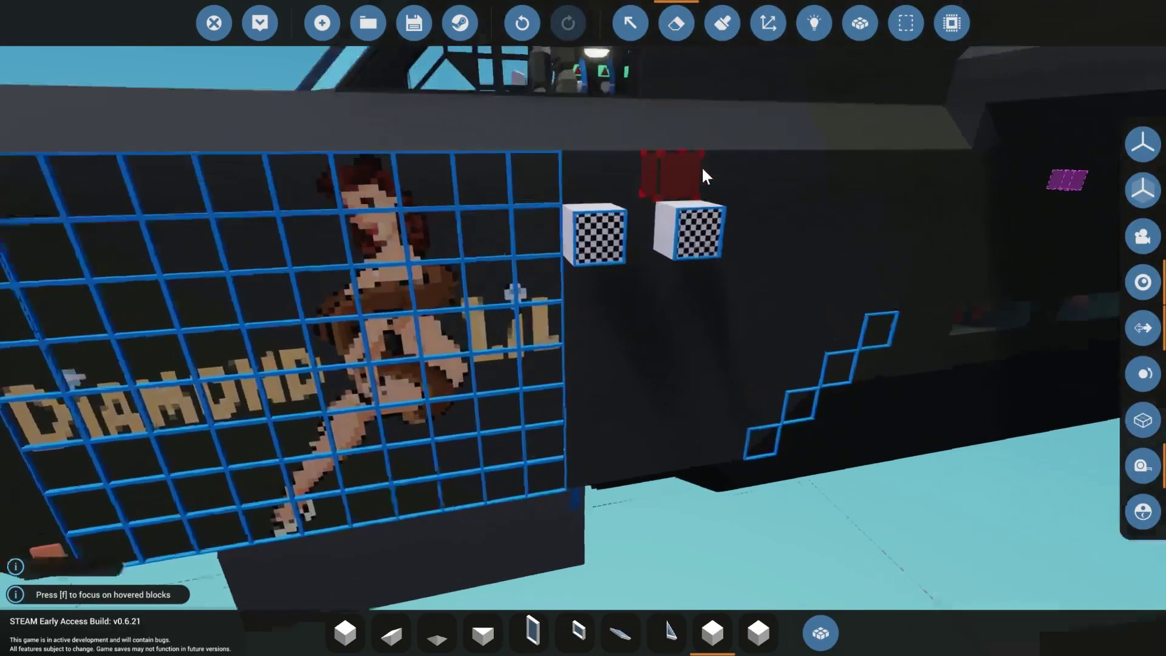
click(603, 231)
click(695, 221)
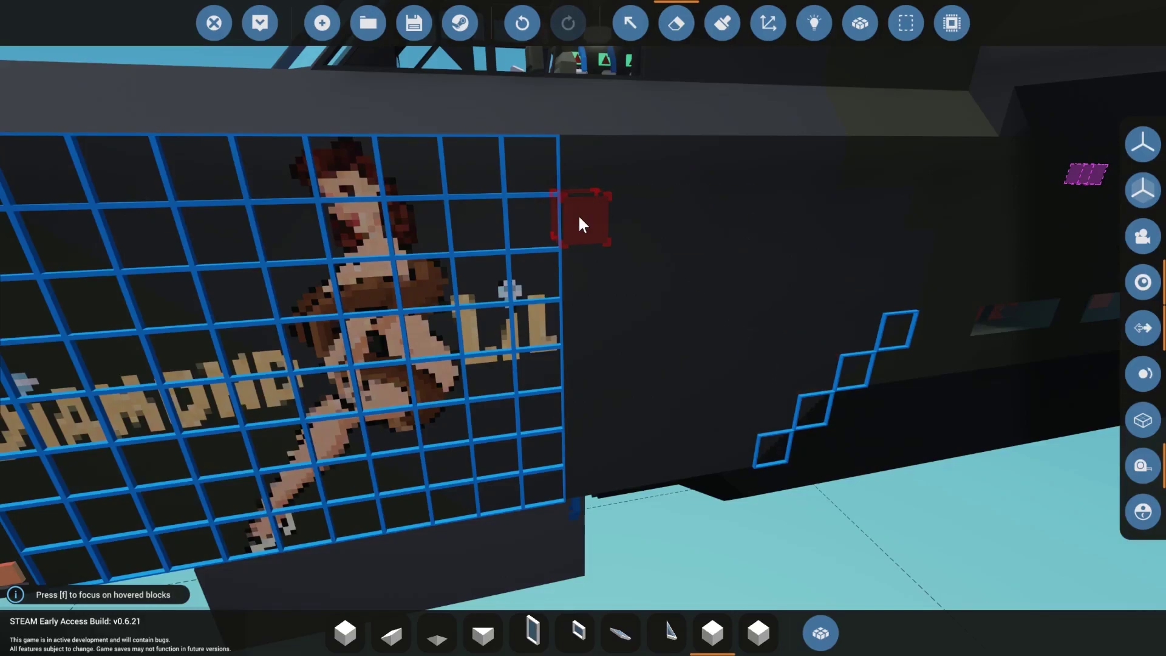
Inspect the backlight nodes of the nose art blocks against the aircraft's other logic connections, from near and far
scroll(511, 315, down, 5)
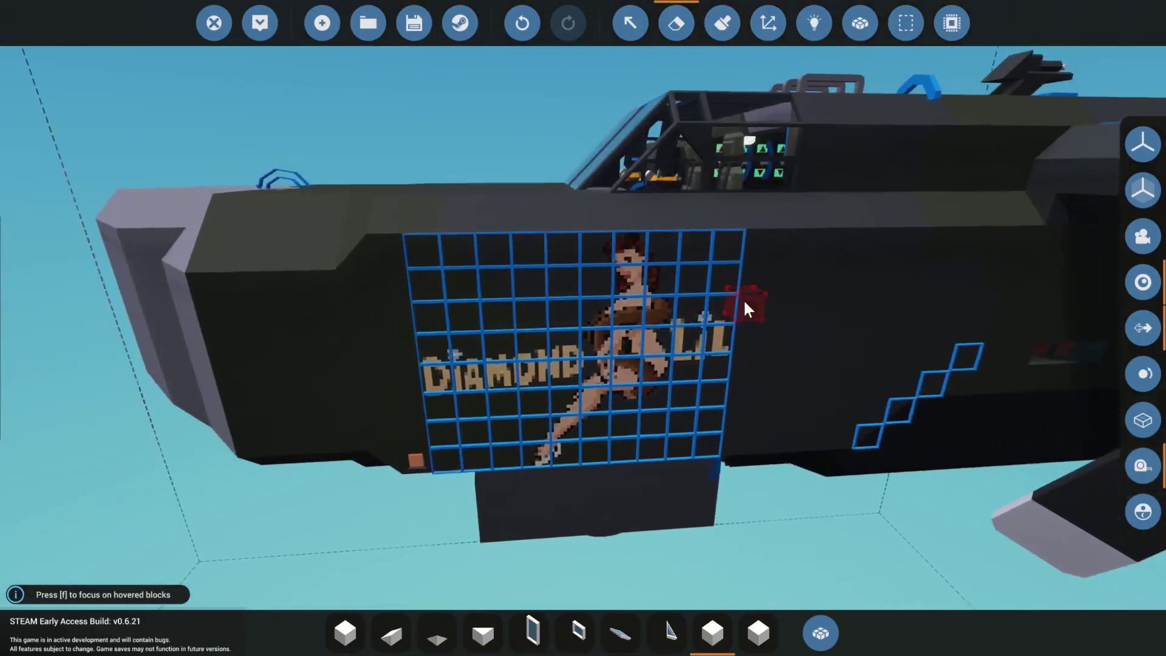
right_drag(744, 299, 741, 300)
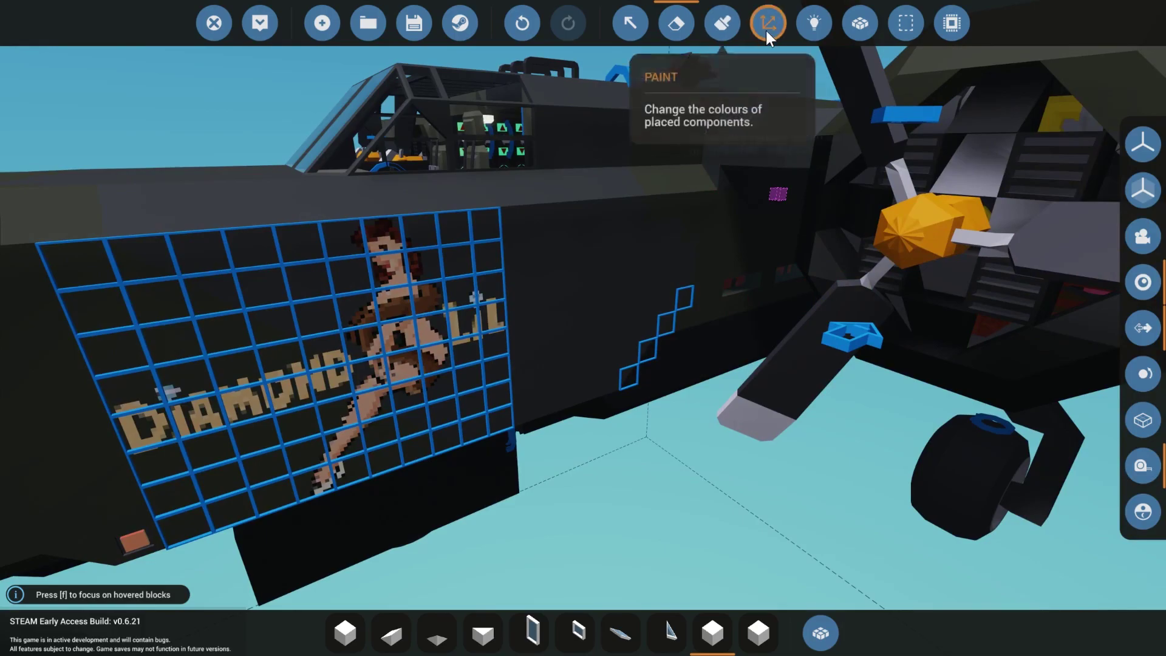
click(812, 22)
right_drag(679, 284, 685, 293)
right_drag(726, 364, 732, 359)
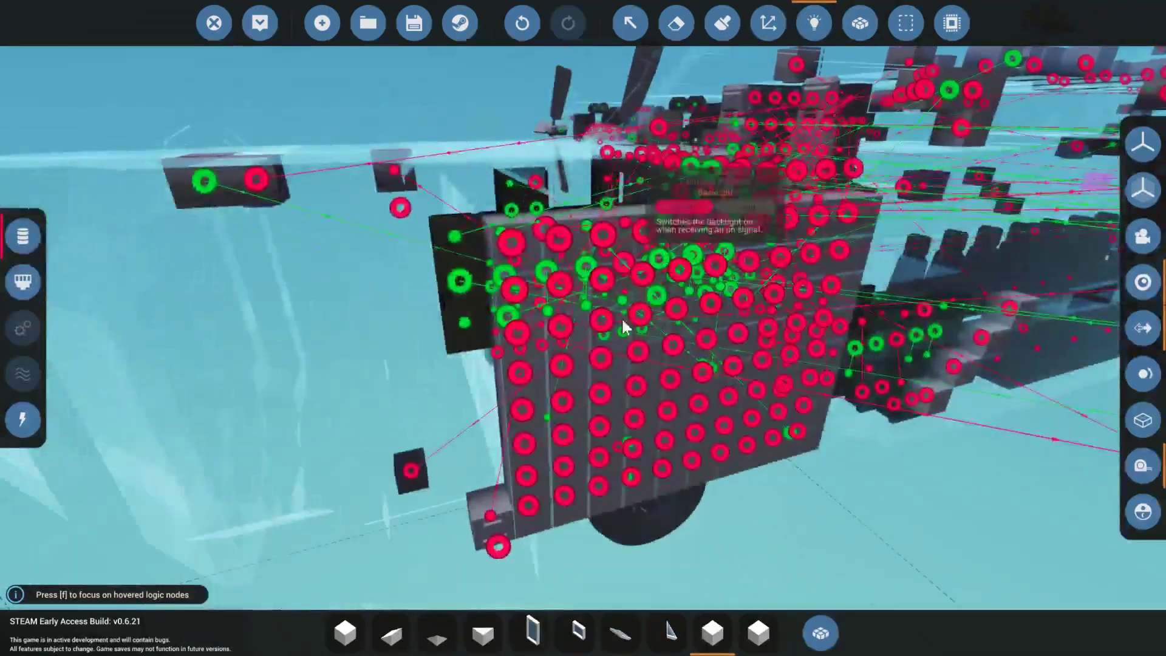
key(d)
scroll(687, 328, down, 3)
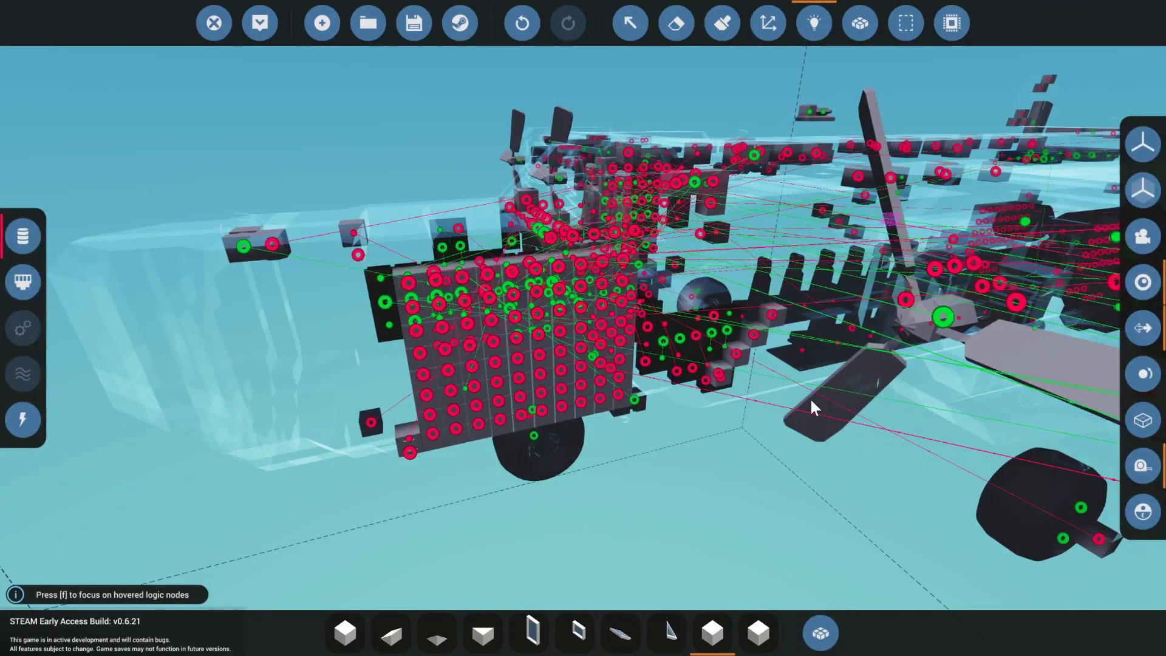
mouse_move(598, 316)
right_down()
mouse_move(680, 288)
mouse_move(583, 304)
right_up()
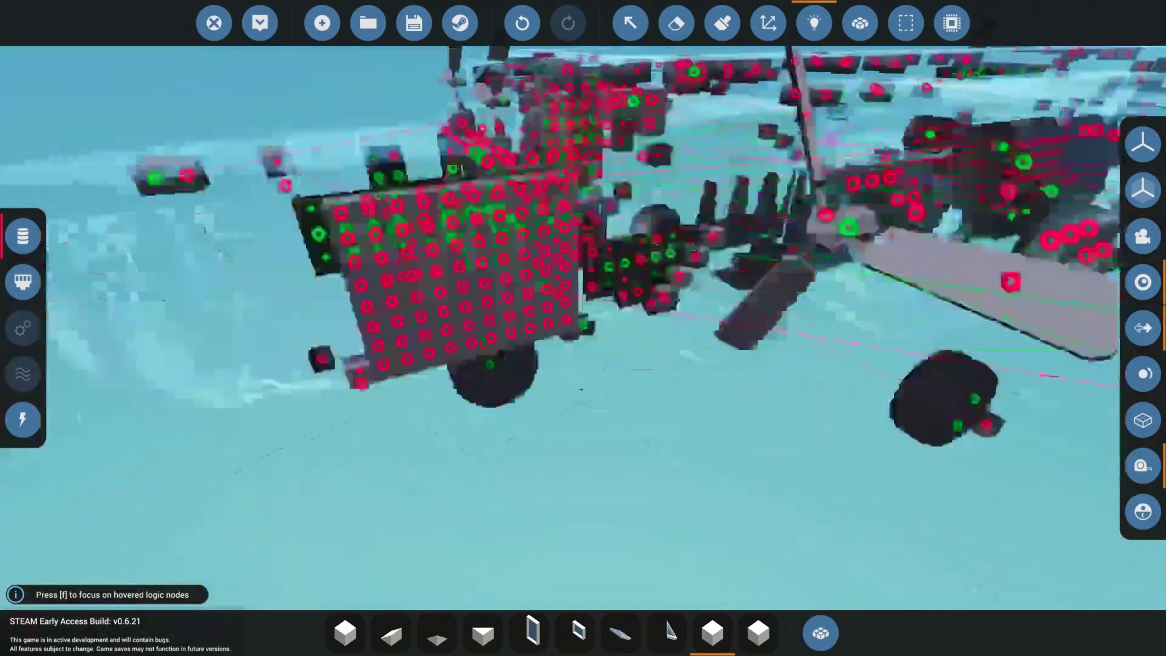
key(w)
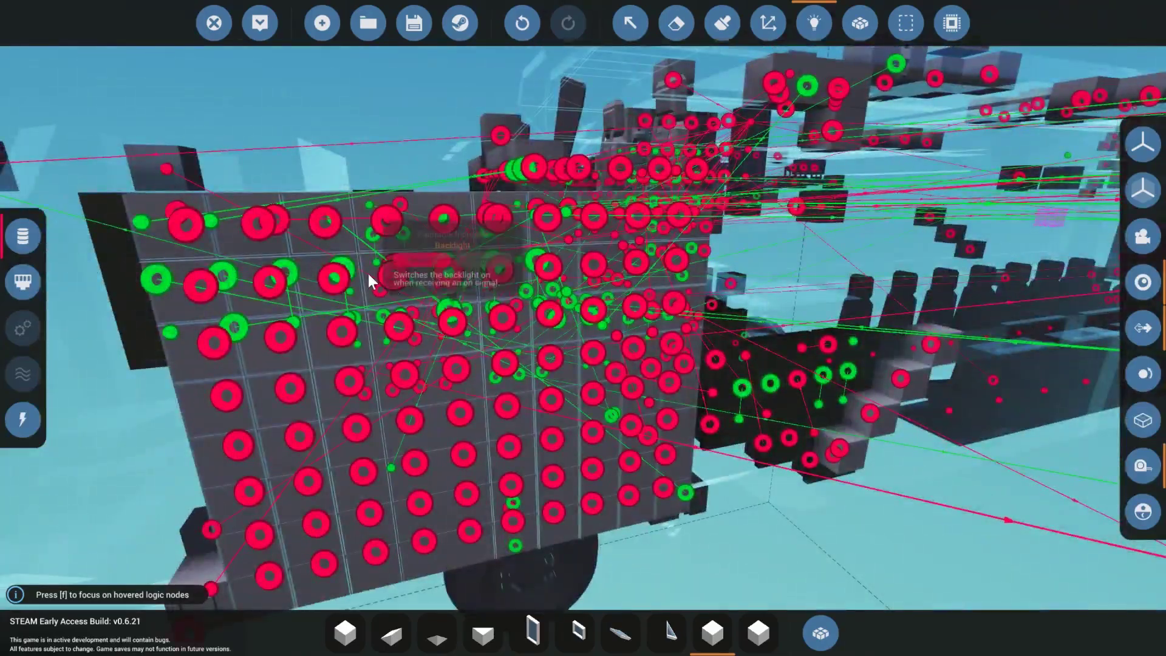
key(s)
key(a)
right_drag(446, 363, 587, 339)
key(w)
key(d)
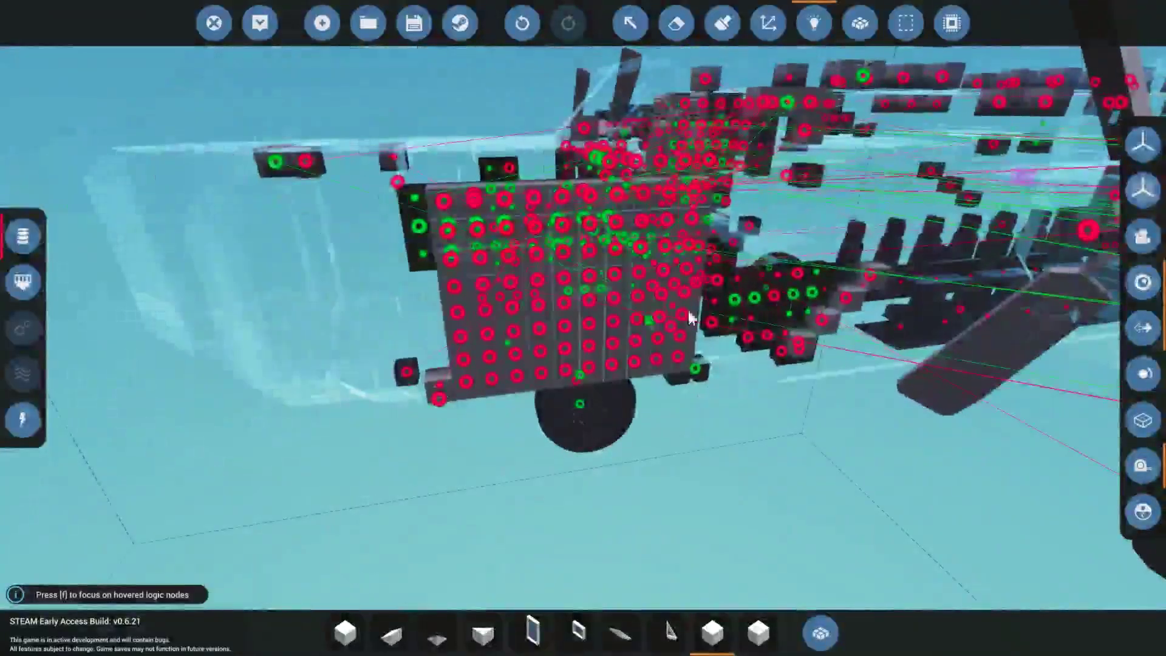
key(d)
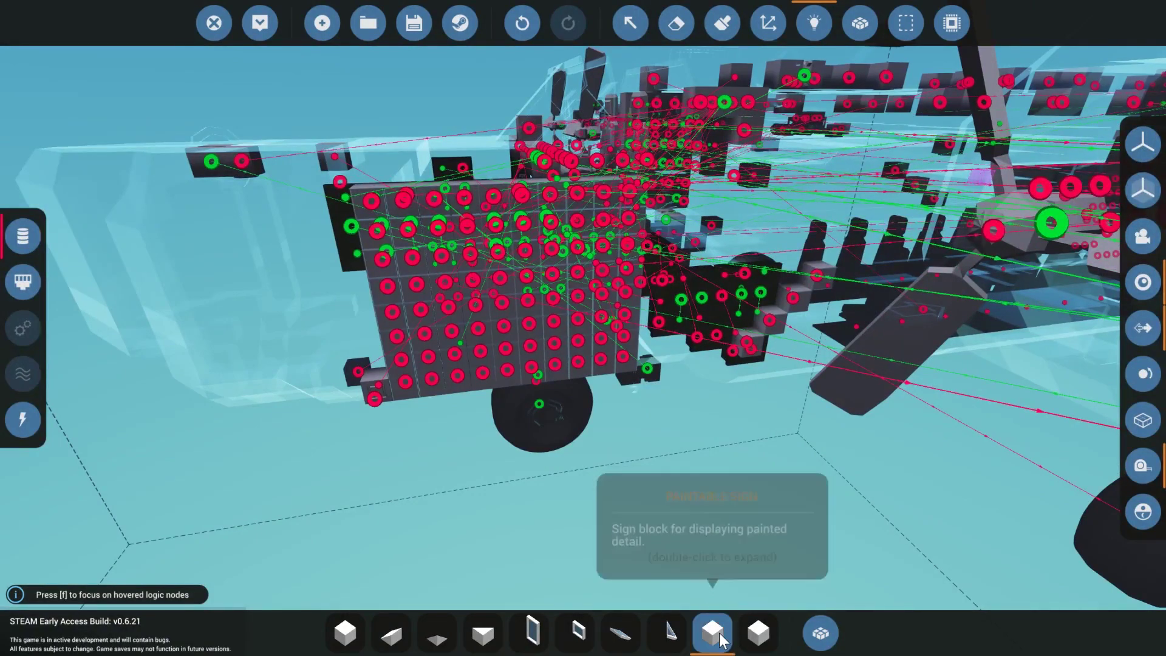
scroll(638, 414, up, 3)
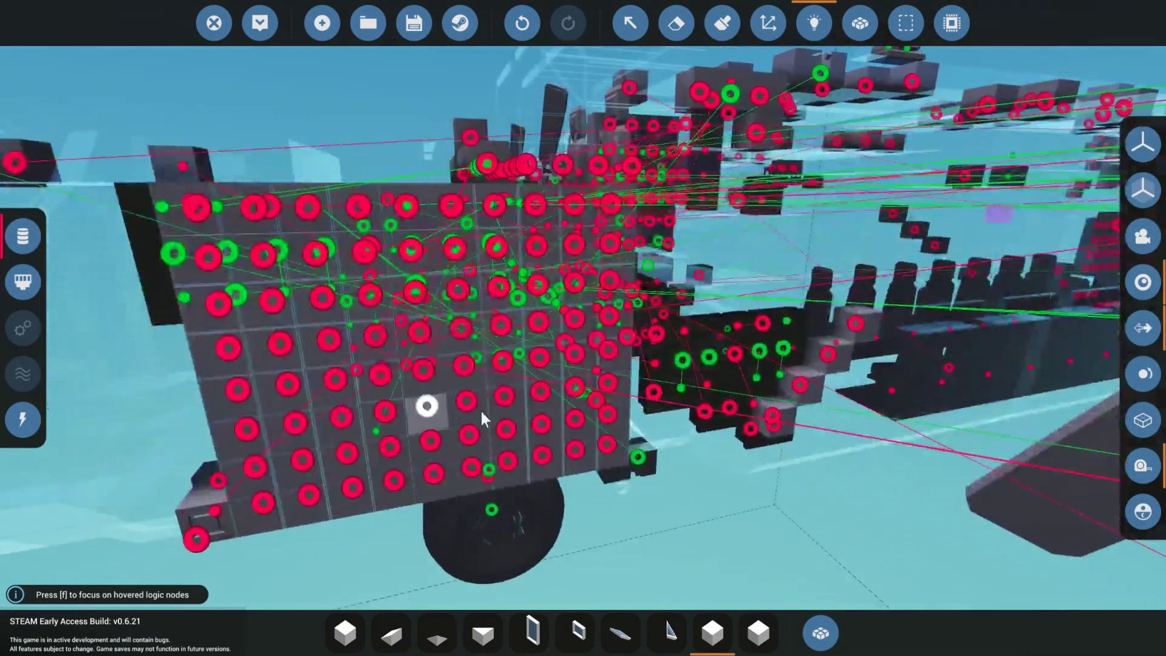
key(a)
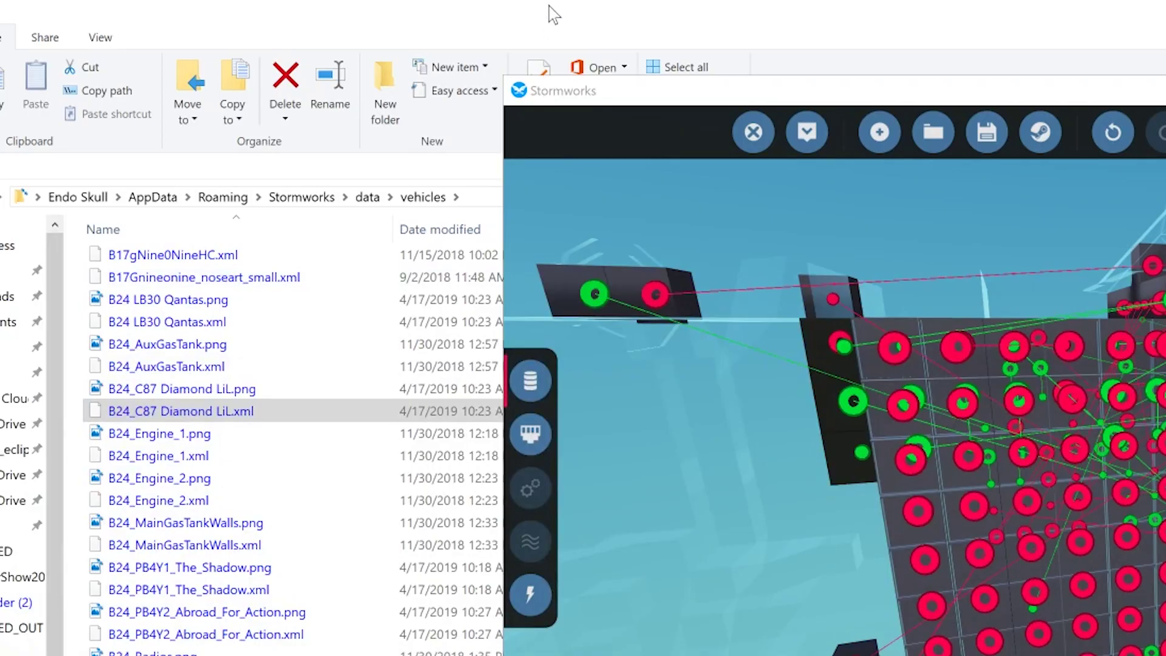
Switch to File Explorer and go to the %appdata% folder
click(549, 6)
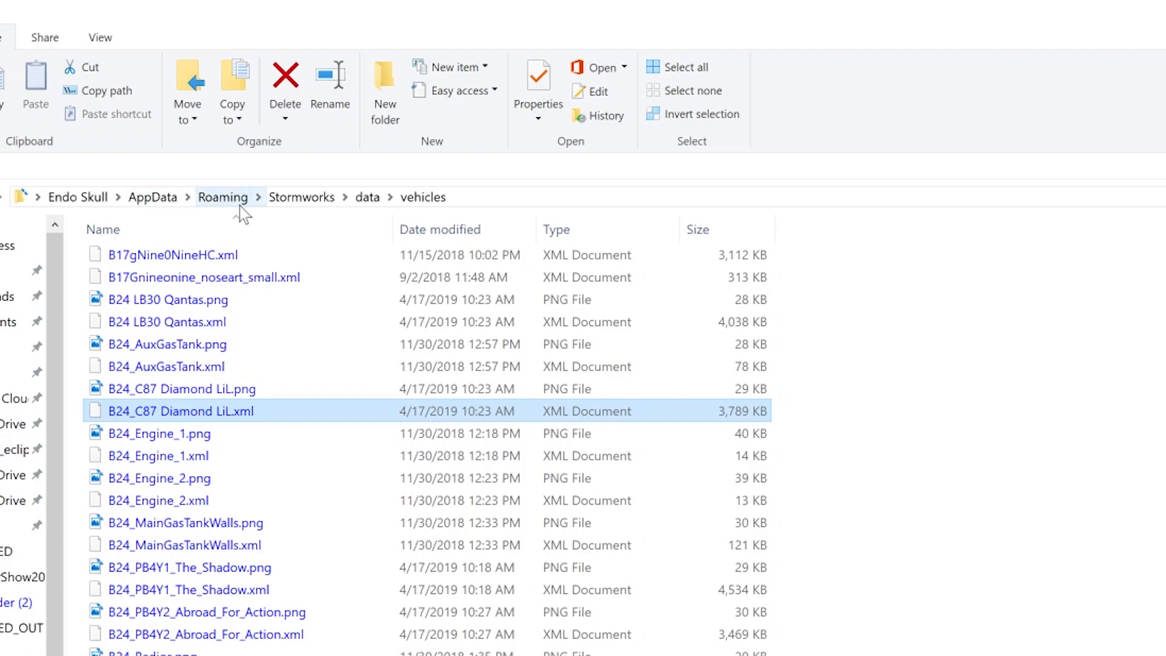
click(506, 201)
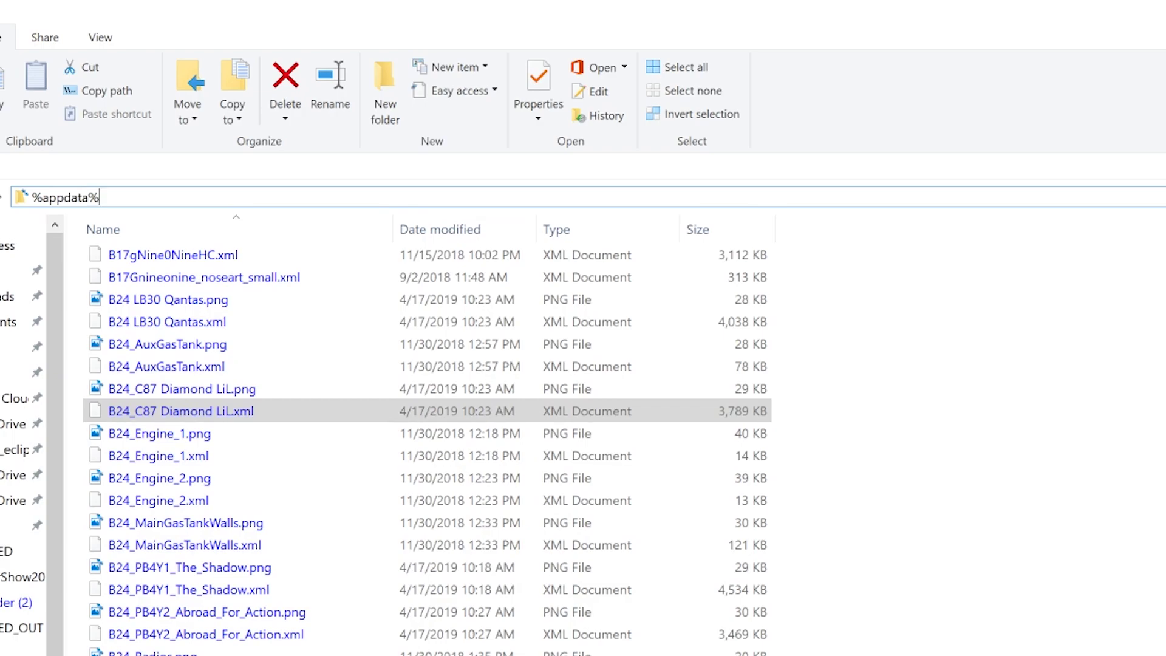
key(Return)
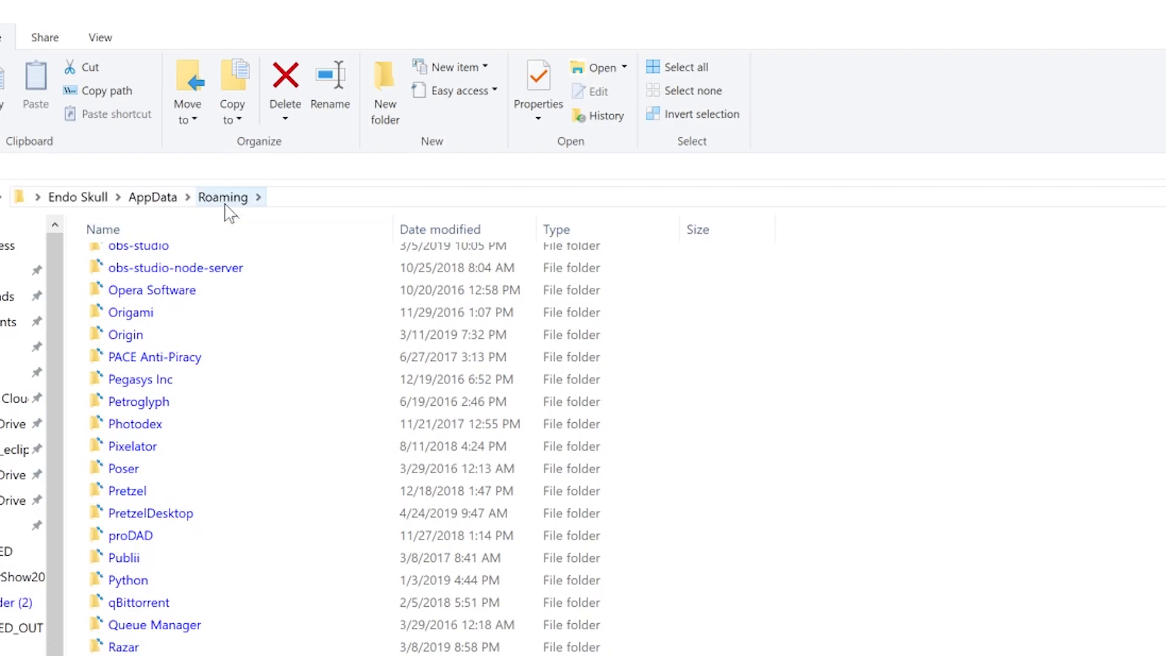
Find the Stormworks folder in Roaming and open its data folder's vehicles subfolder
scroll(273, 528, down, 10)
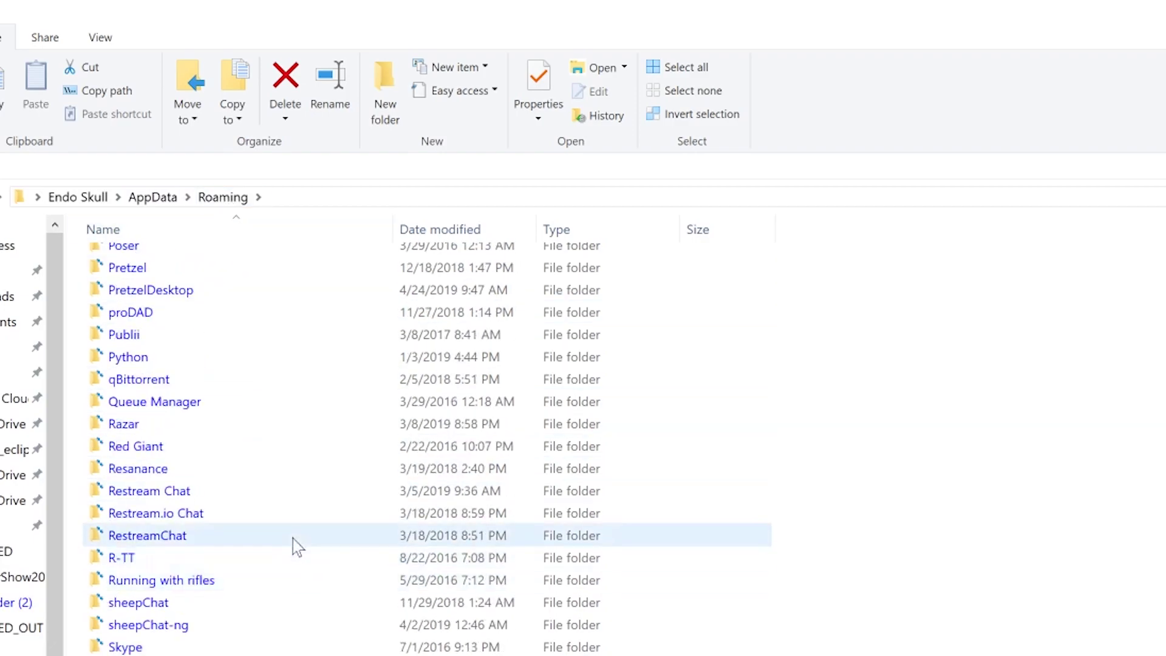
text(storm)
scroll(355, 531, down, 9)
scroll(358, 525, up, 6)
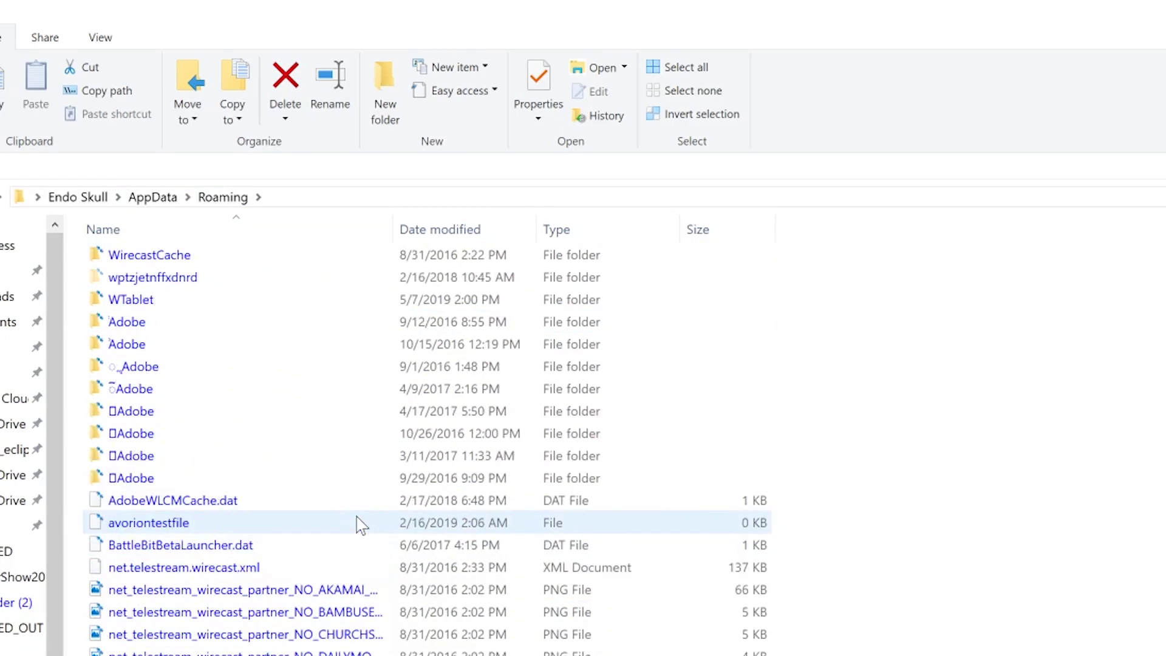
scroll(358, 519, up, 5)
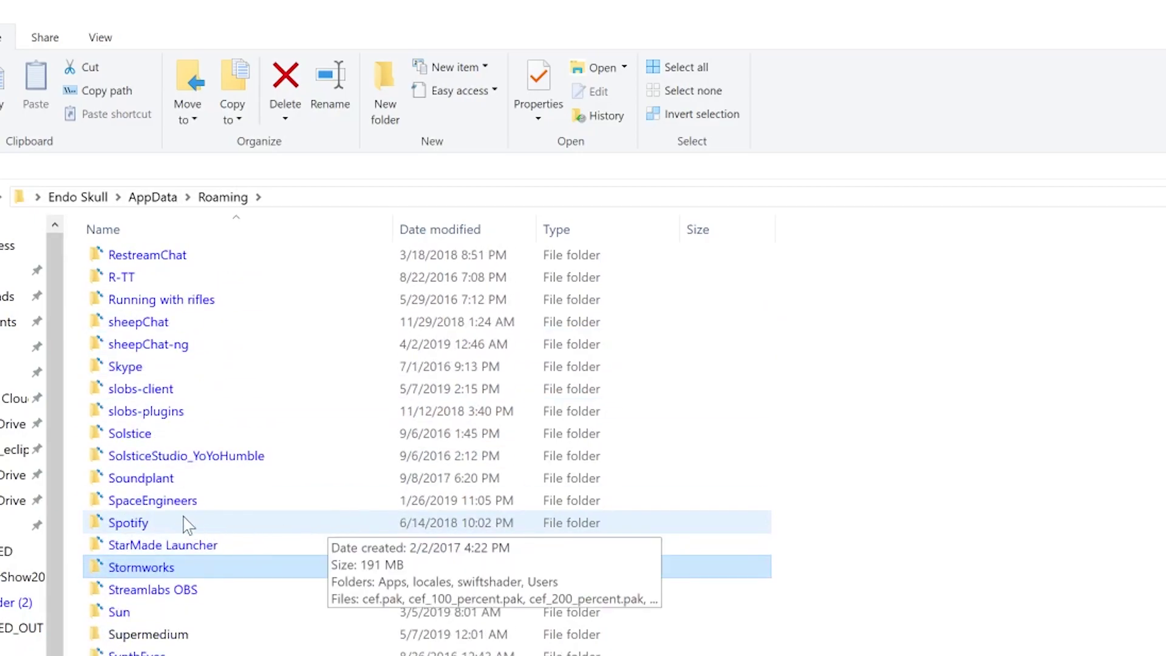
double_click(150, 569)
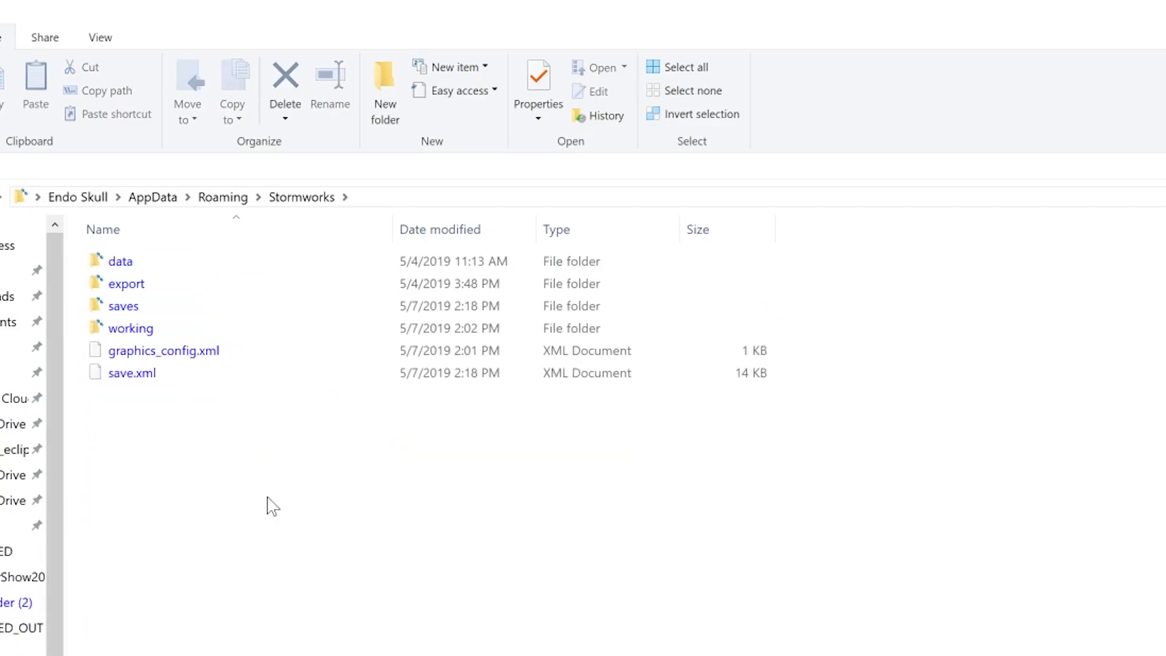
double_click(150, 270)
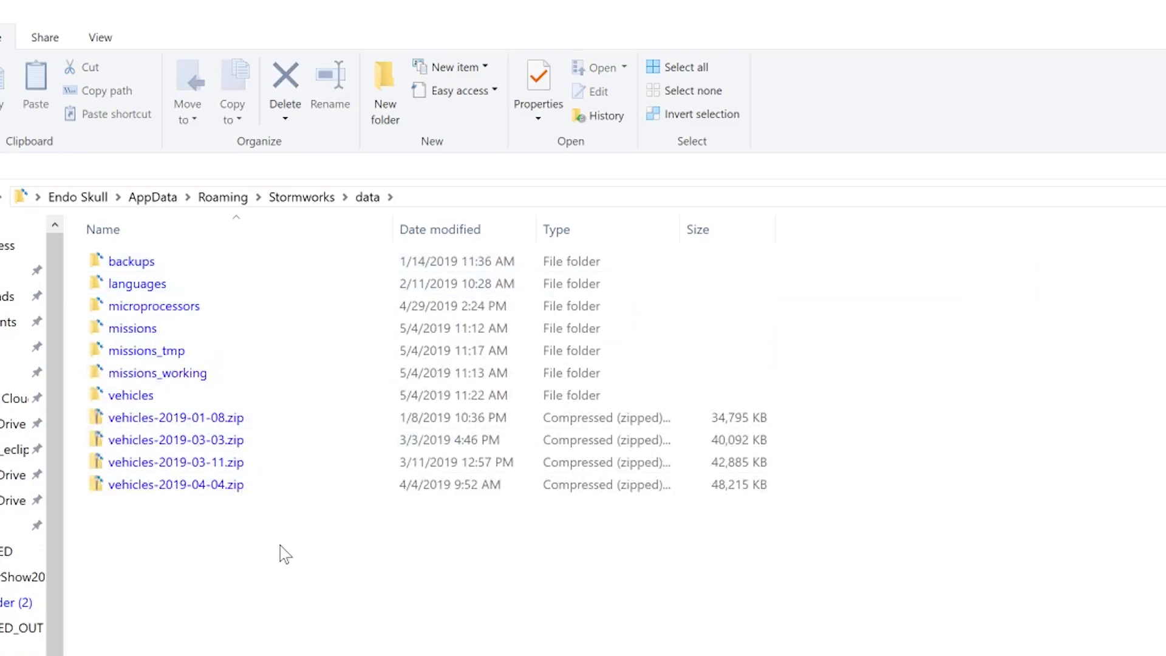
click(146, 402)
double_click(146, 397)
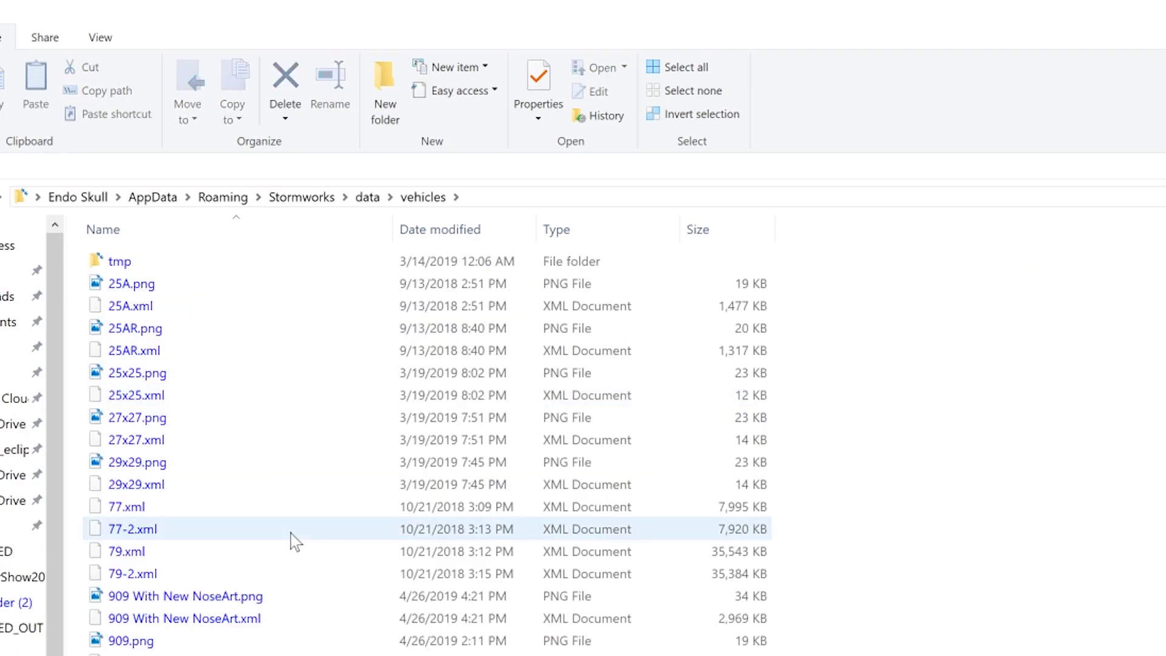
Locate B24_C87 Diamond LiL.xml in the vehicles folder and open it for editing in Notepad++
scroll(267, 509, down, 9)
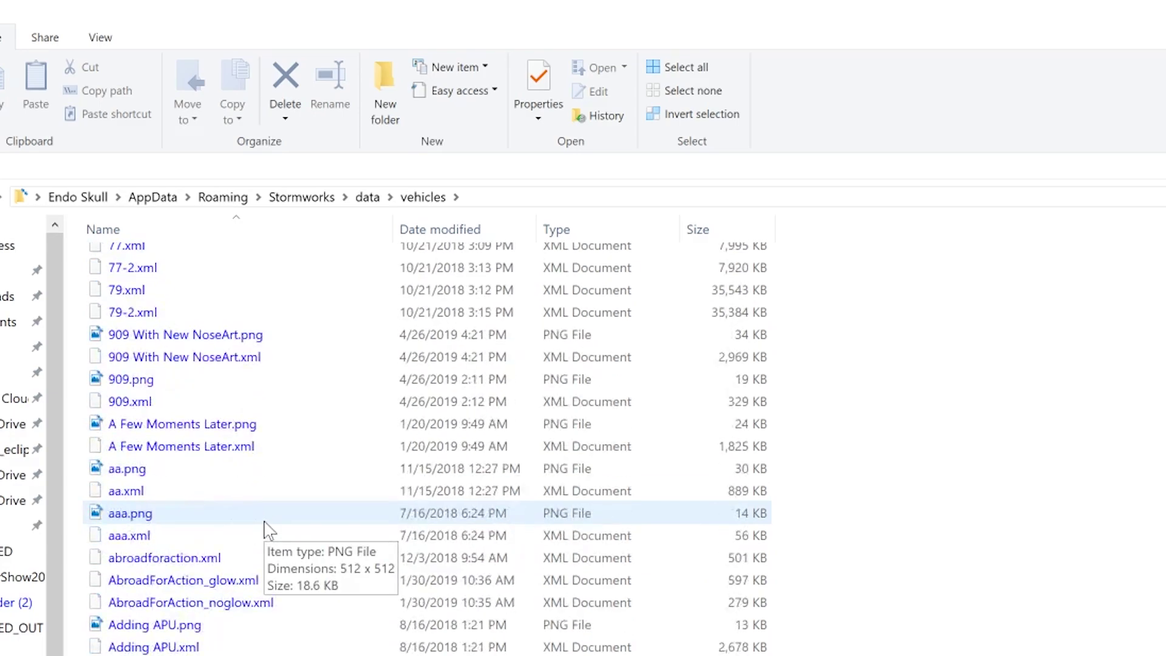
scroll(261, 523, down, 14)
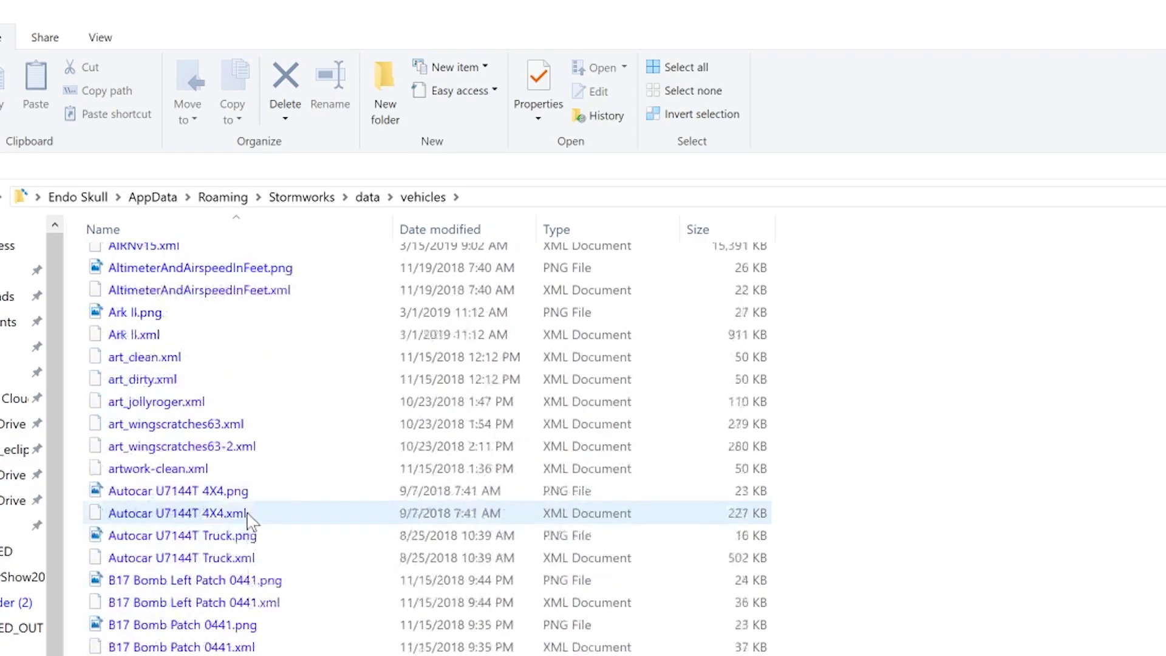
scroll(248, 527, down, 10)
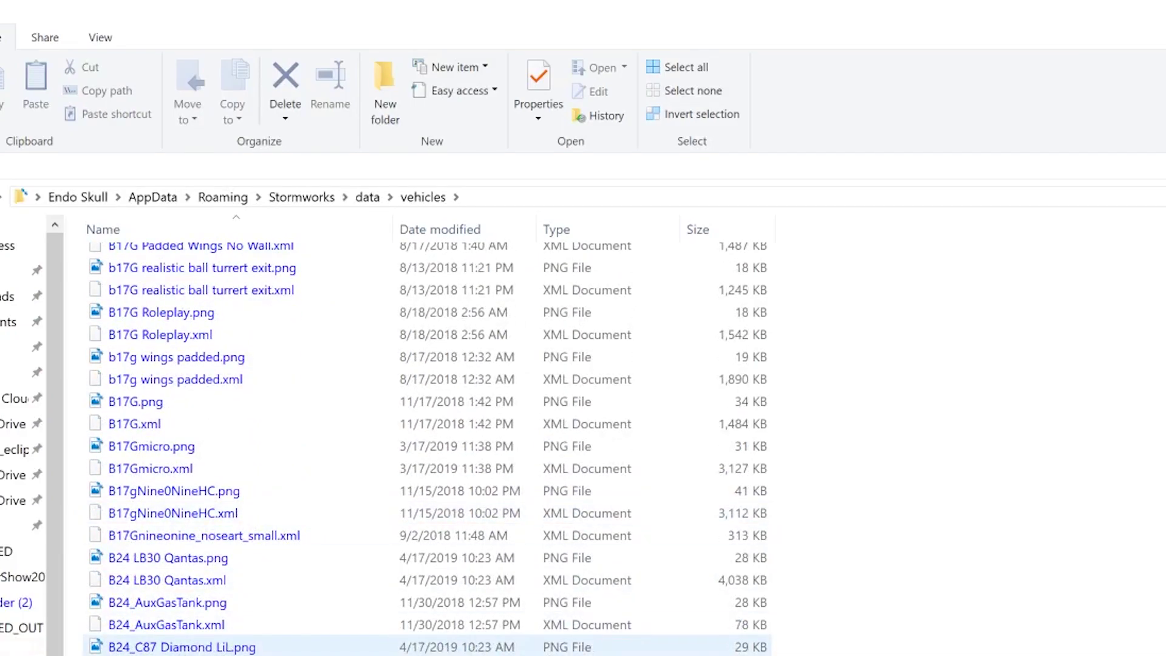
click(249, 655)
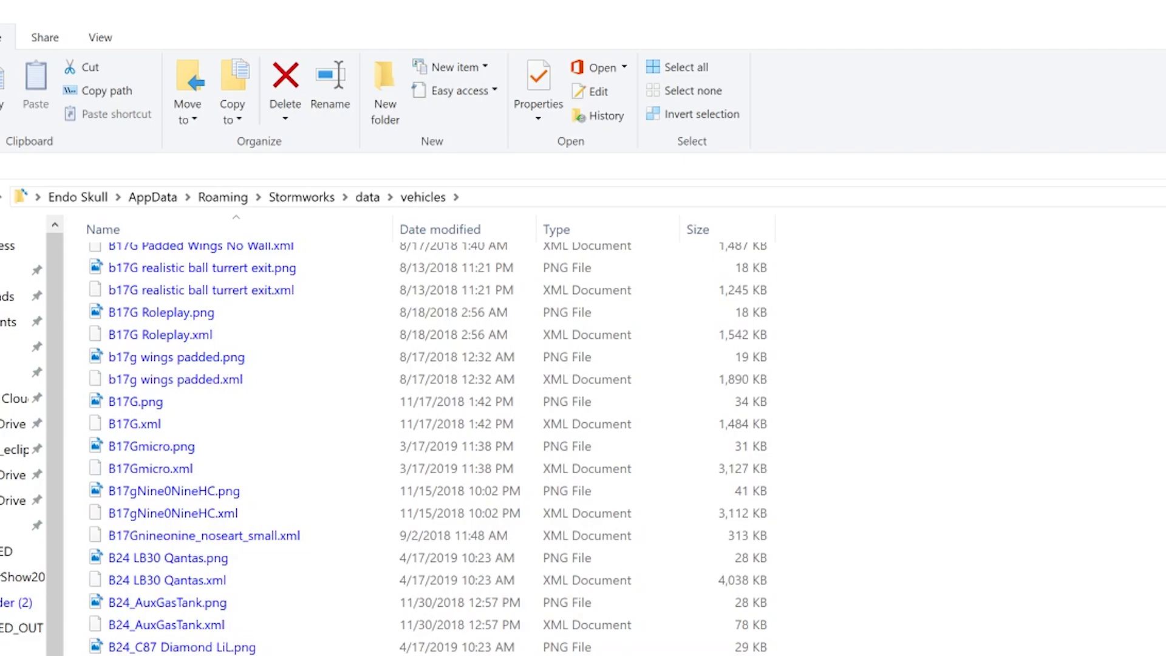
right_click(204, 655)
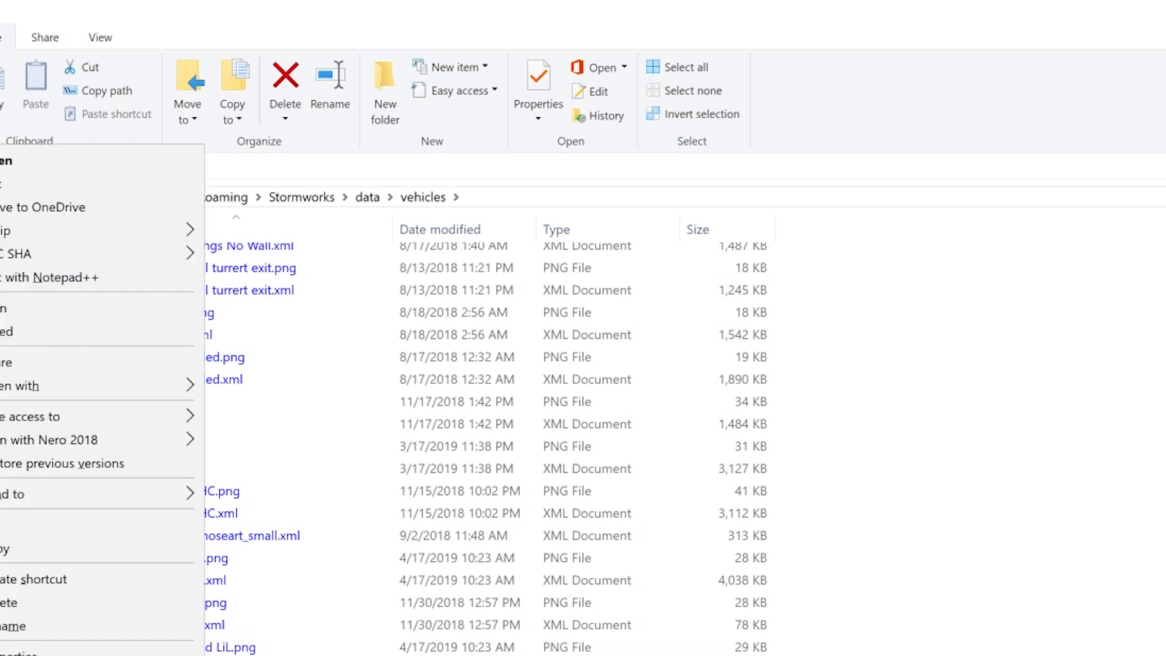
click(83, 278)
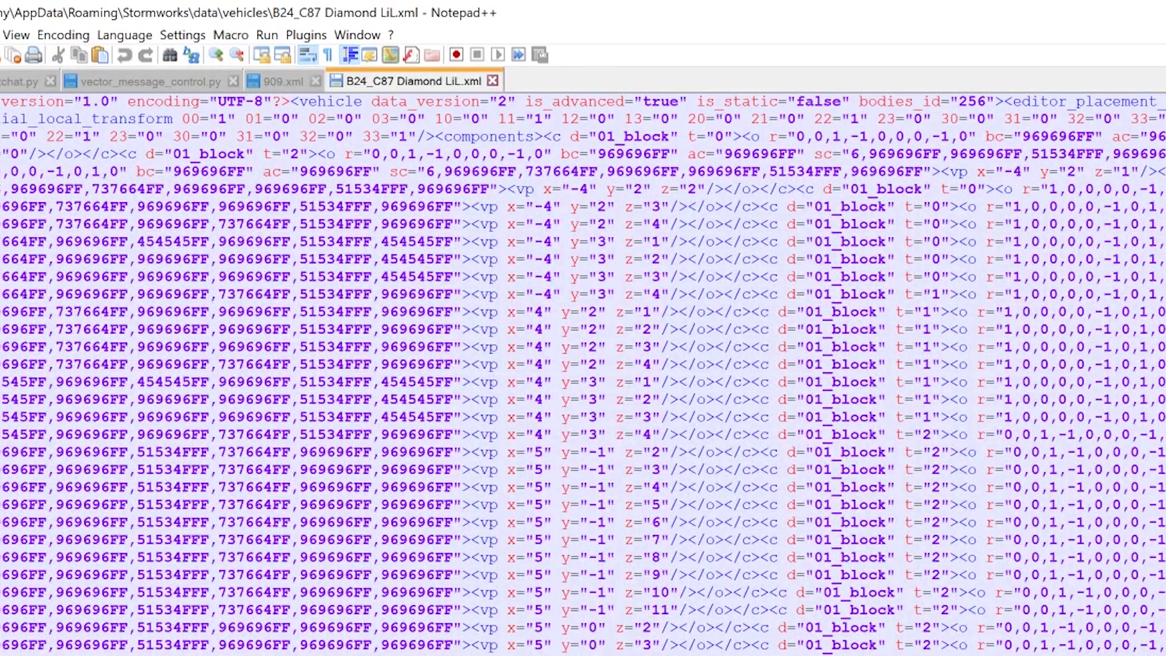
Replace all occurrences of "sign" with "sign_na" in the Diamond LiL XML and save the file
key(ctrl+f)
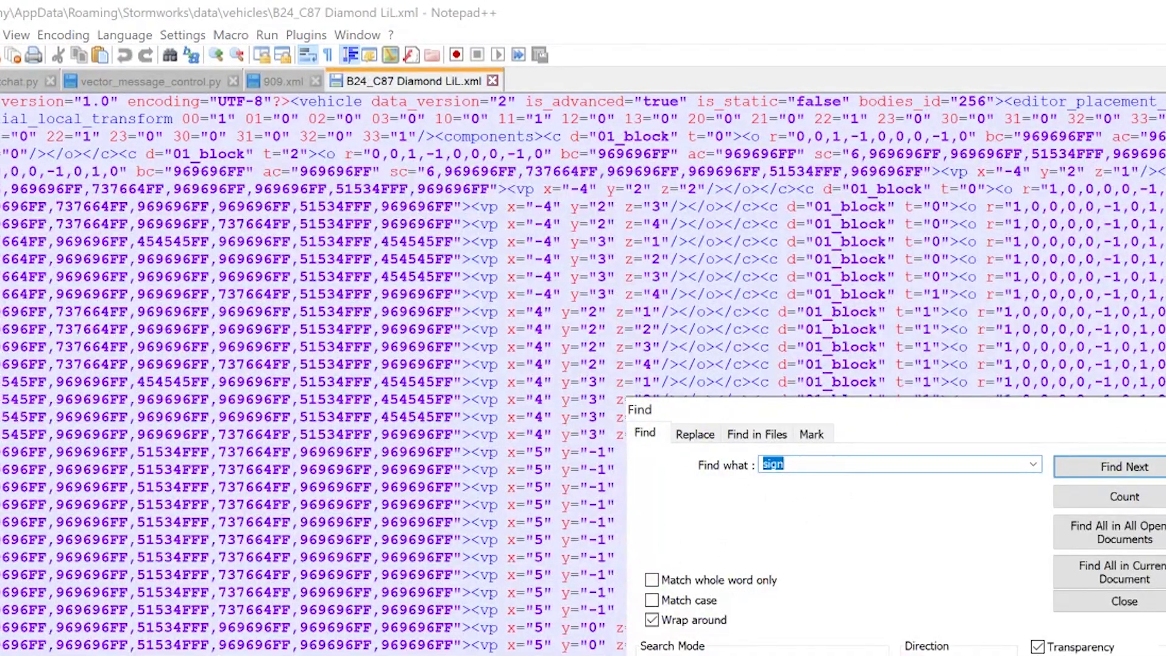
click(695, 433)
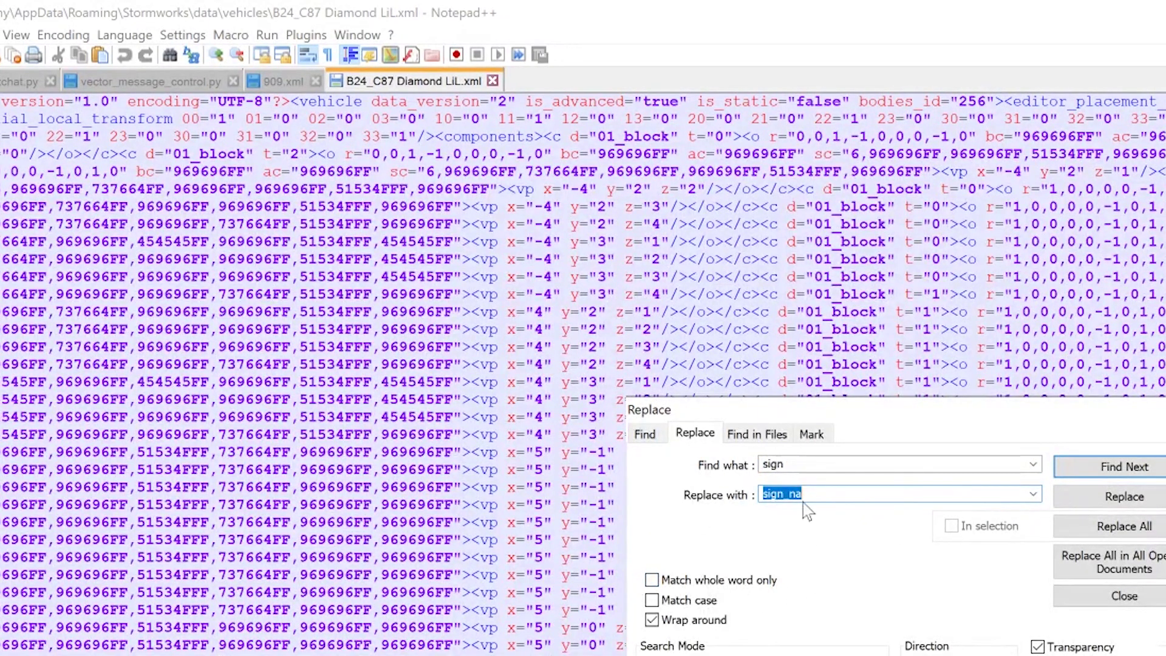
key(shift+Tab)
click(1121, 525)
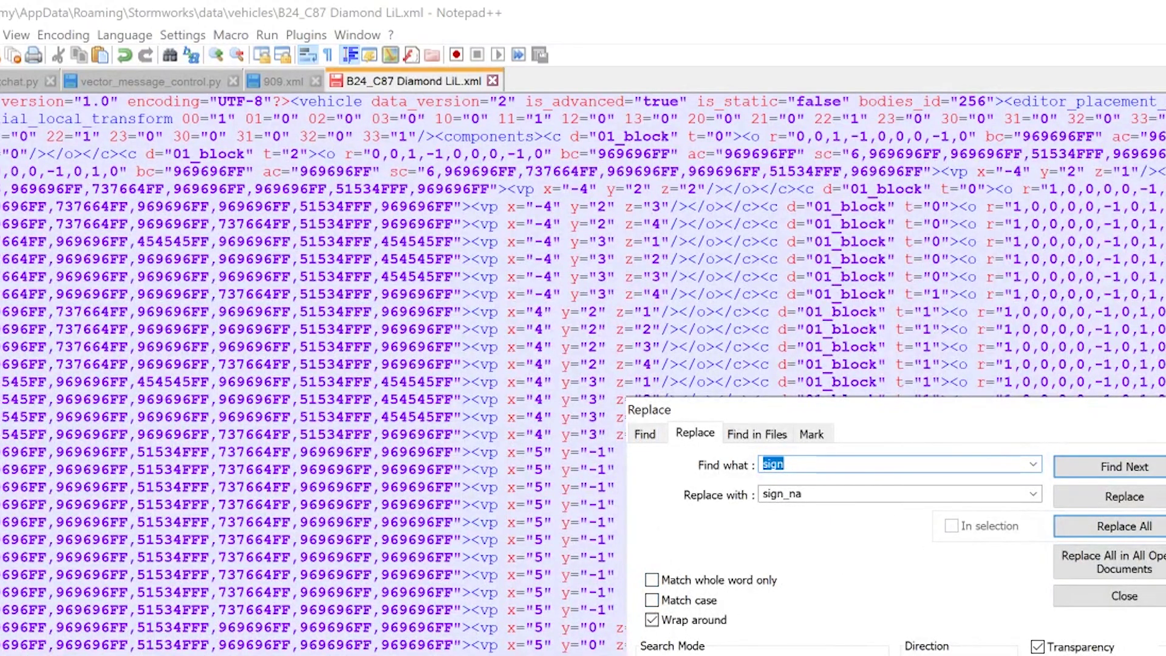
key(Escape)
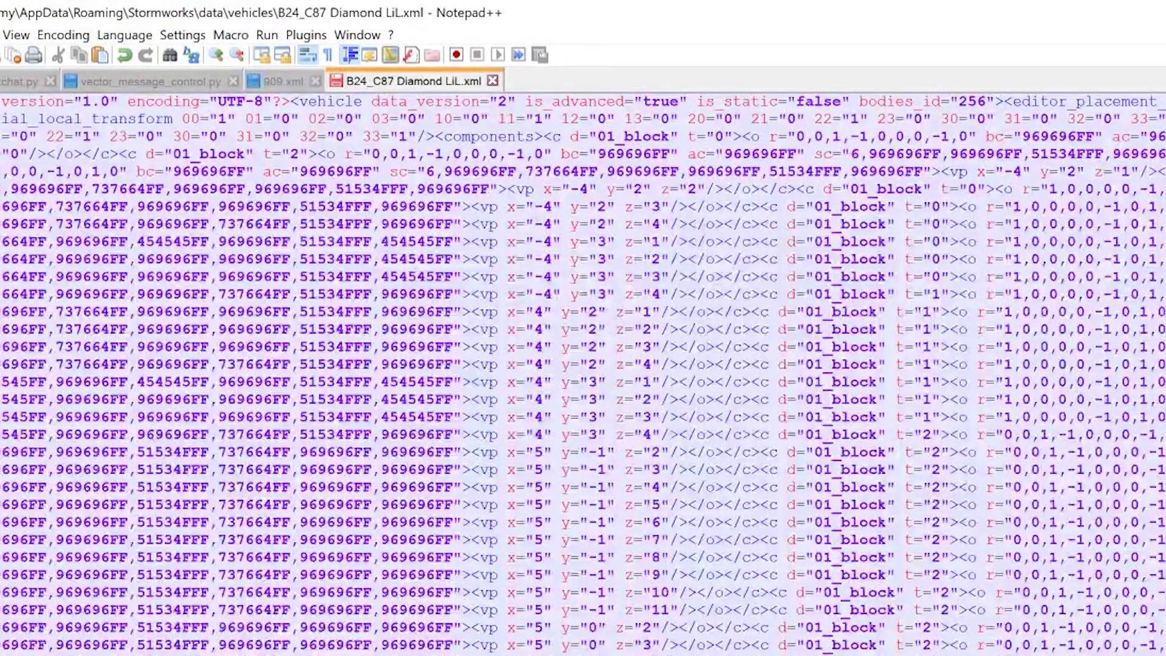
key(ctrl+s)
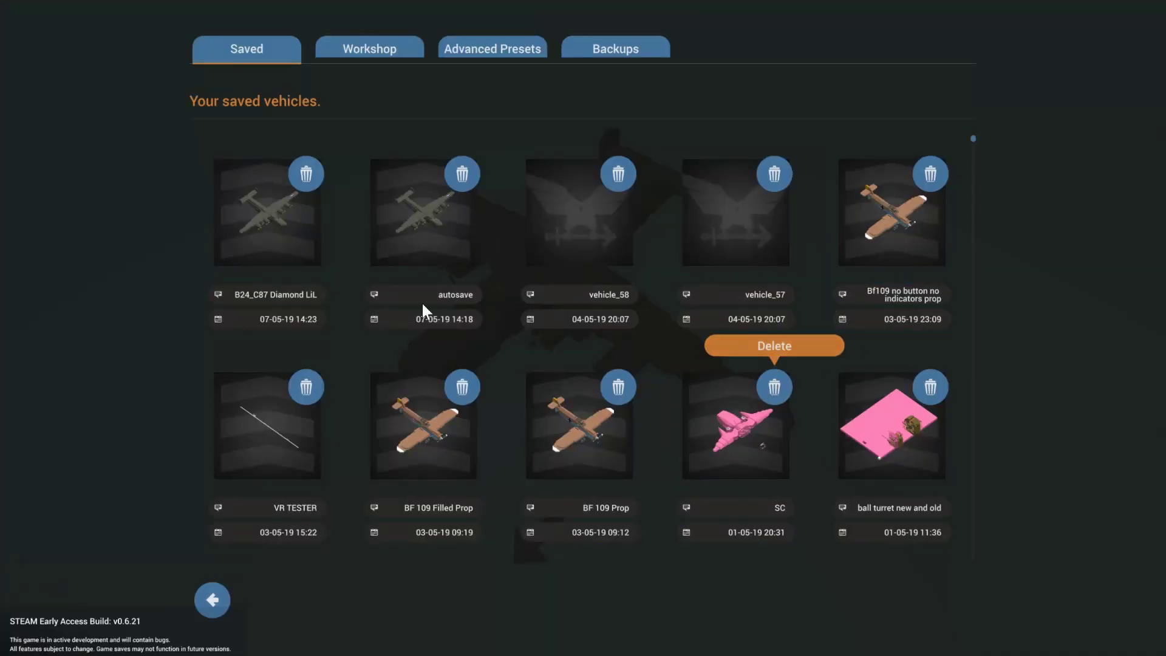
Switch to Stormworks and load the saved vehicle B24_C87 Diamond LiL
click(255, 234)
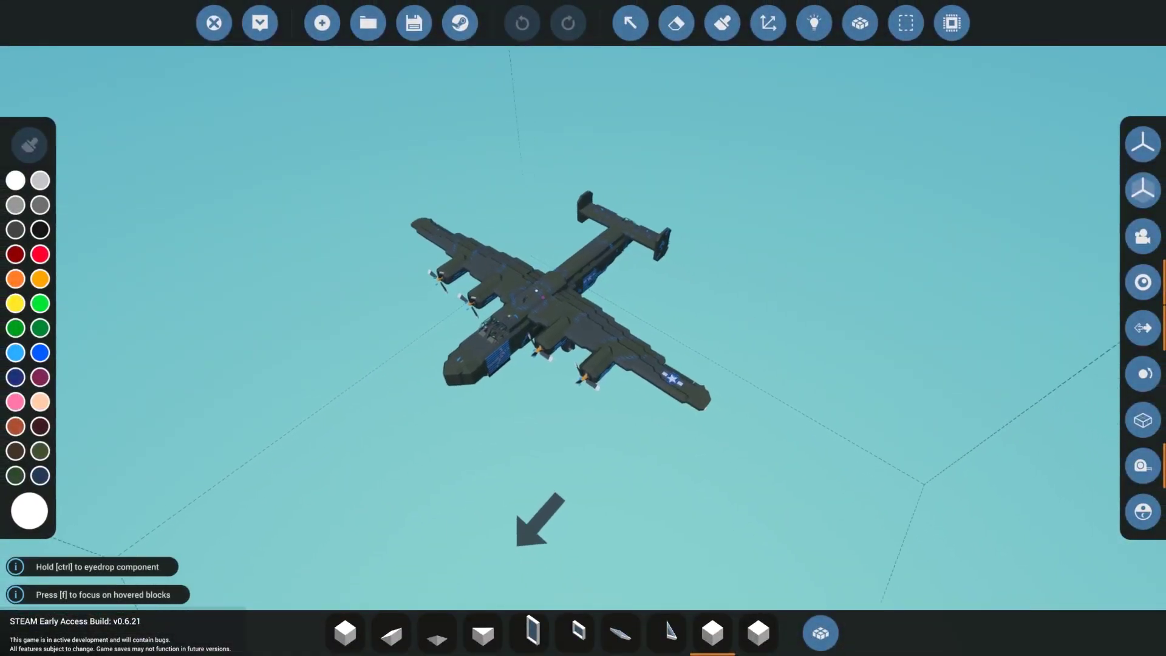
key(w)
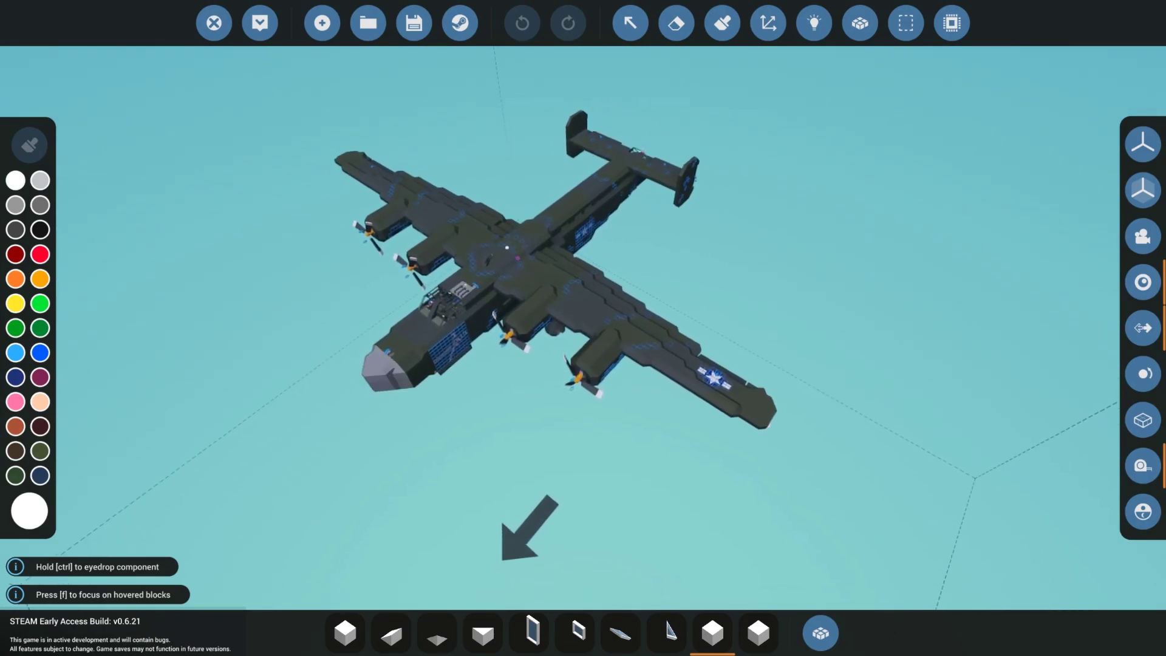
key(w)
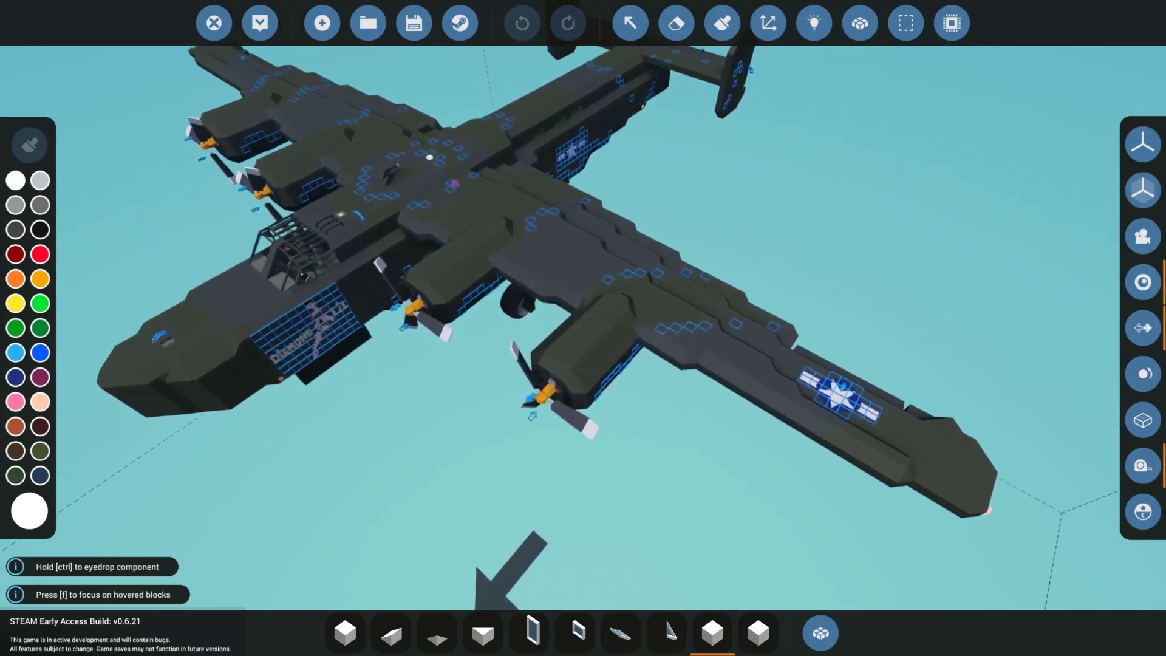
key(w)
click(596, 305)
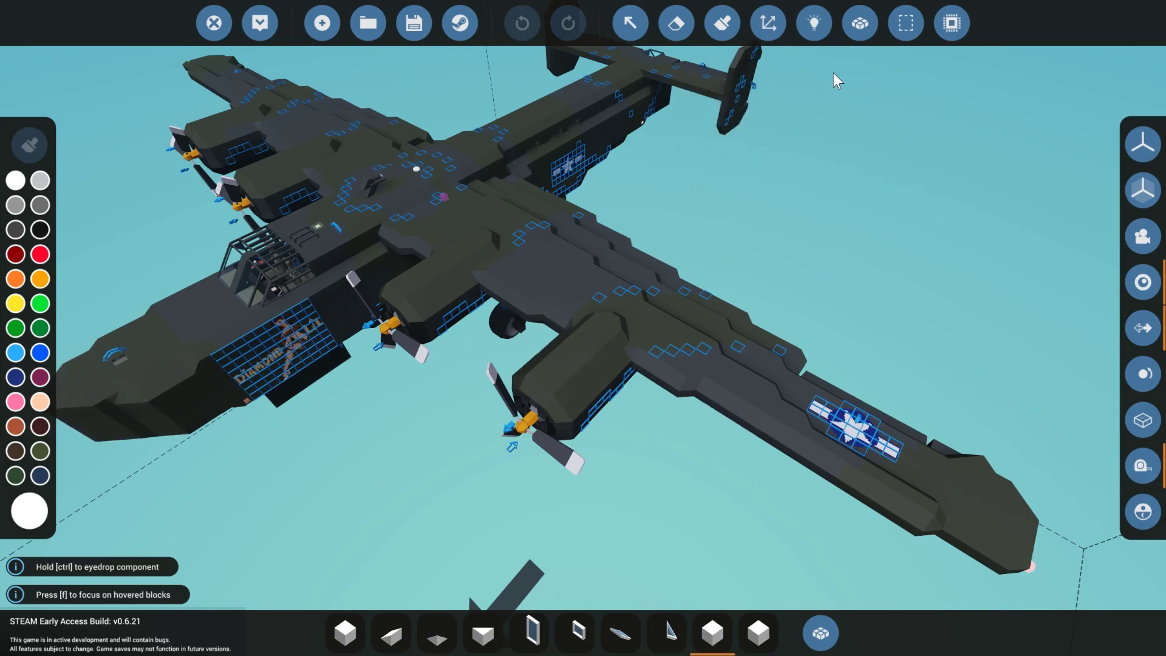
Compare the nose art area in the normal and logic views, checking whether its blocks still have logic nodes
click(814, 23)
right_drag(724, 189, 589, 151)
key(w)
key(w)
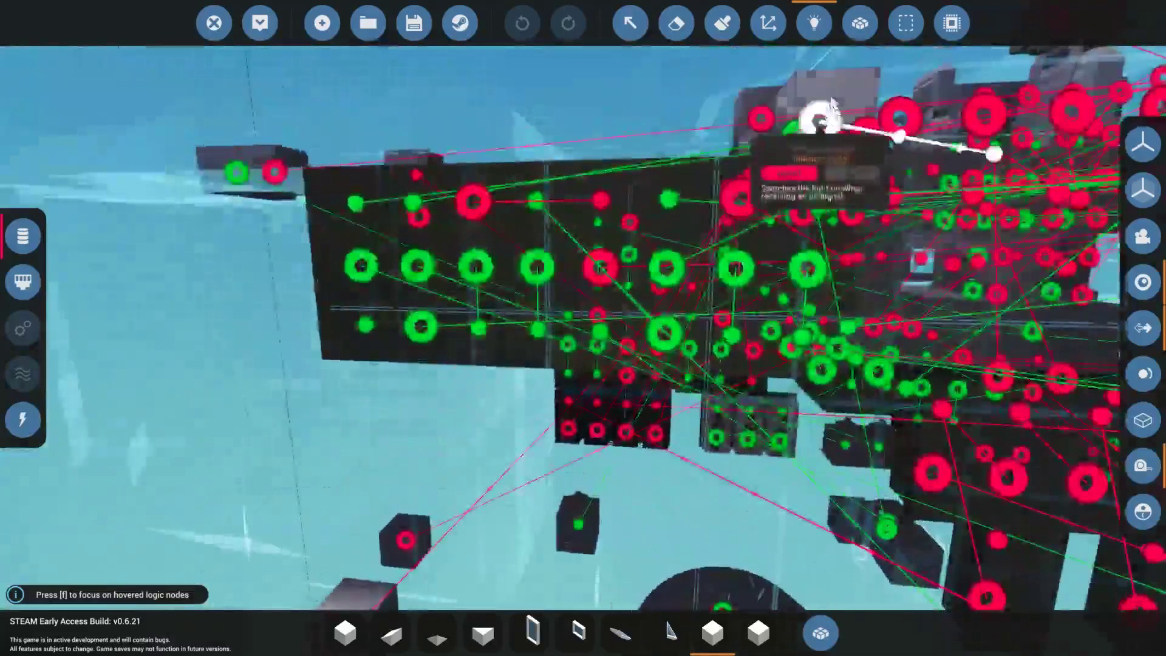
click(814, 28)
right_drag(632, 305, 657, 311)
key(s)
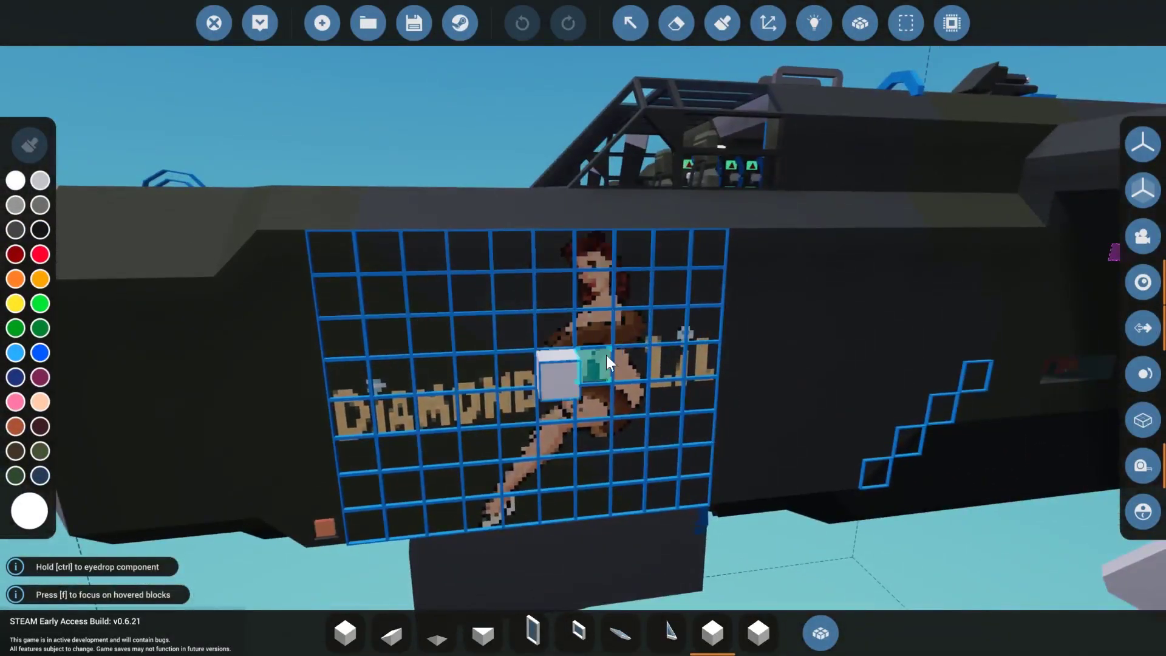
click(814, 23)
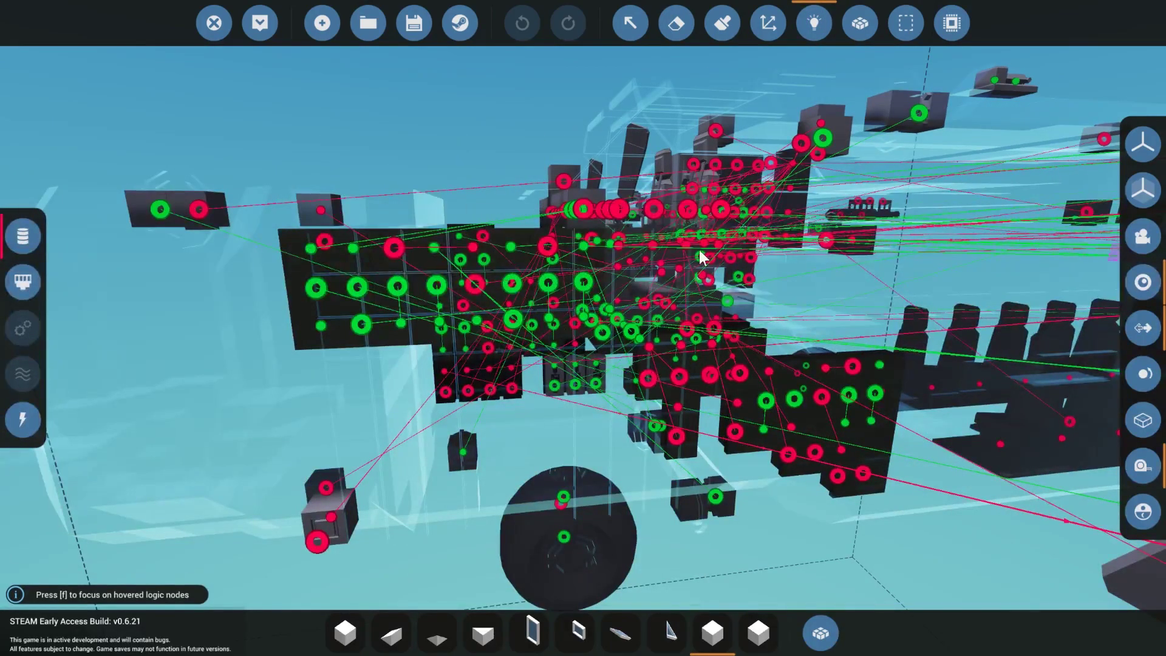
click(812, 24)
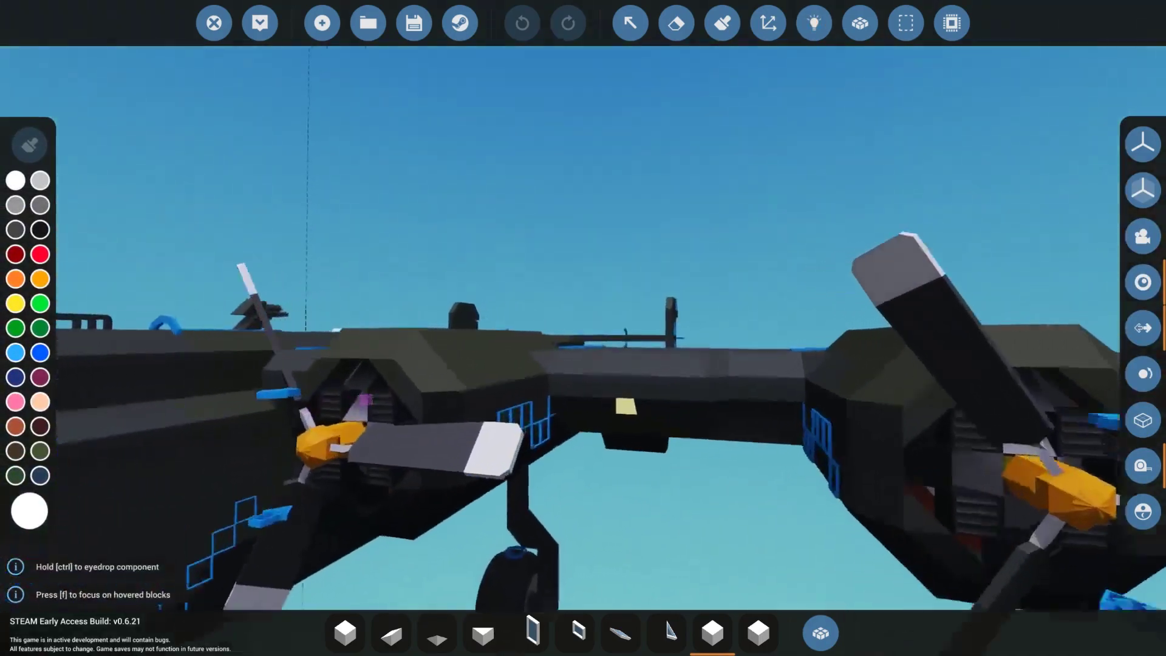
Check the star insignia on the wing and rear fuselage for logic nodes, comparing the normal and logic views
key(s)
right_drag(583, 327, 582, 352)
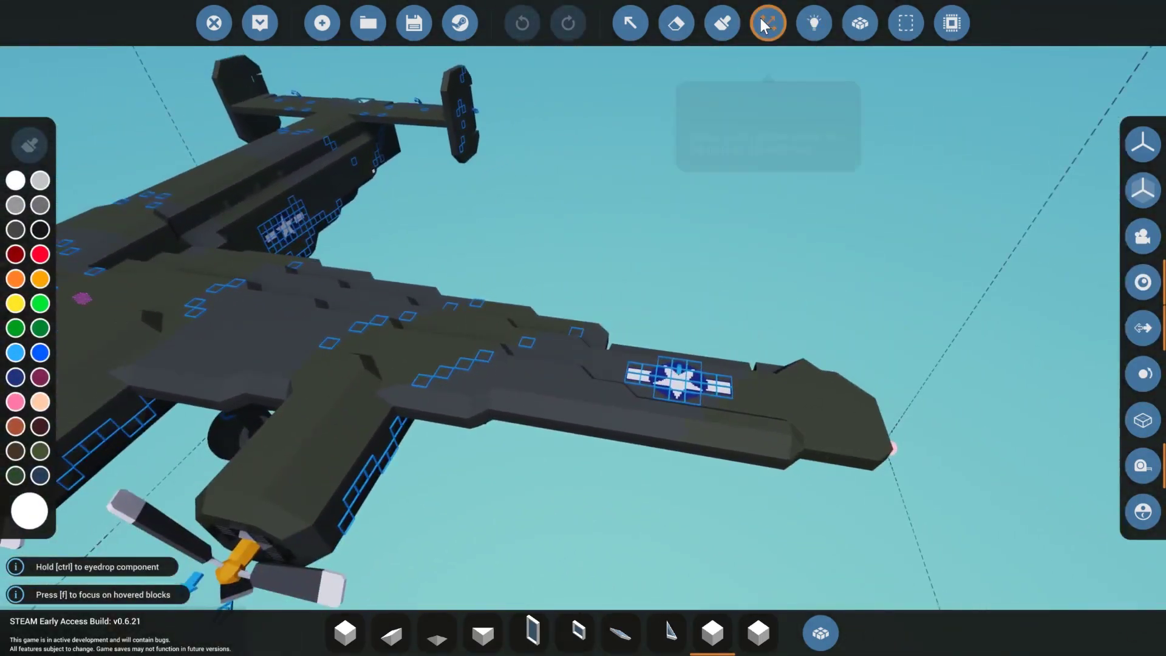
click(814, 25)
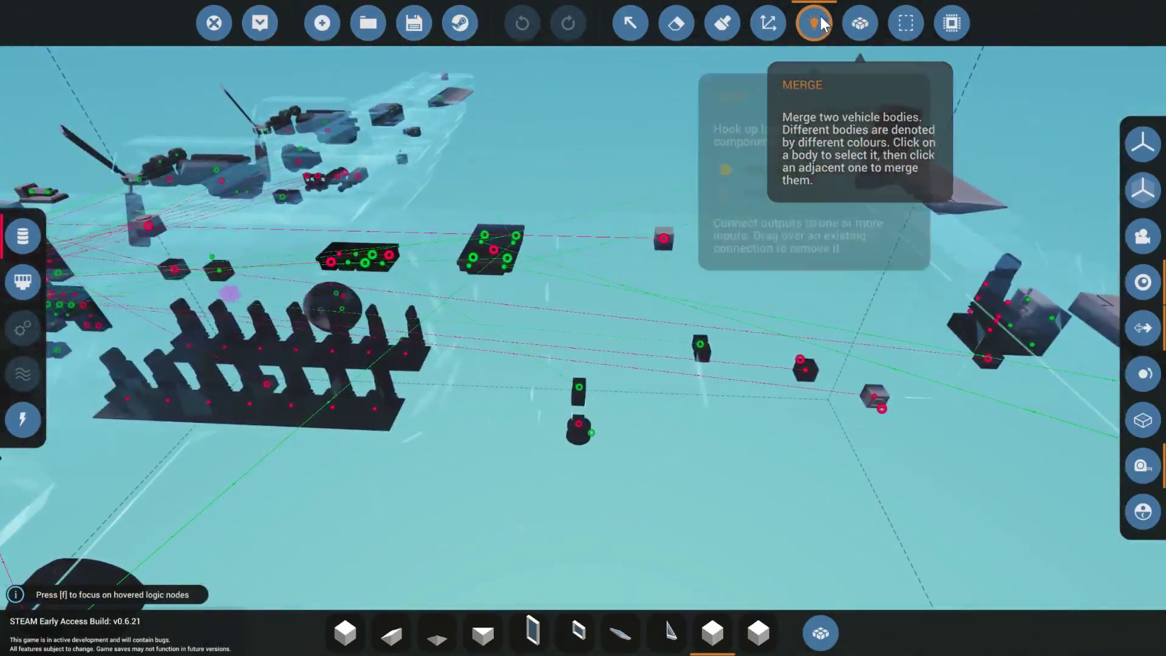
click(821, 26)
key(a)
right_drag(628, 249, 522, 271)
key(s)
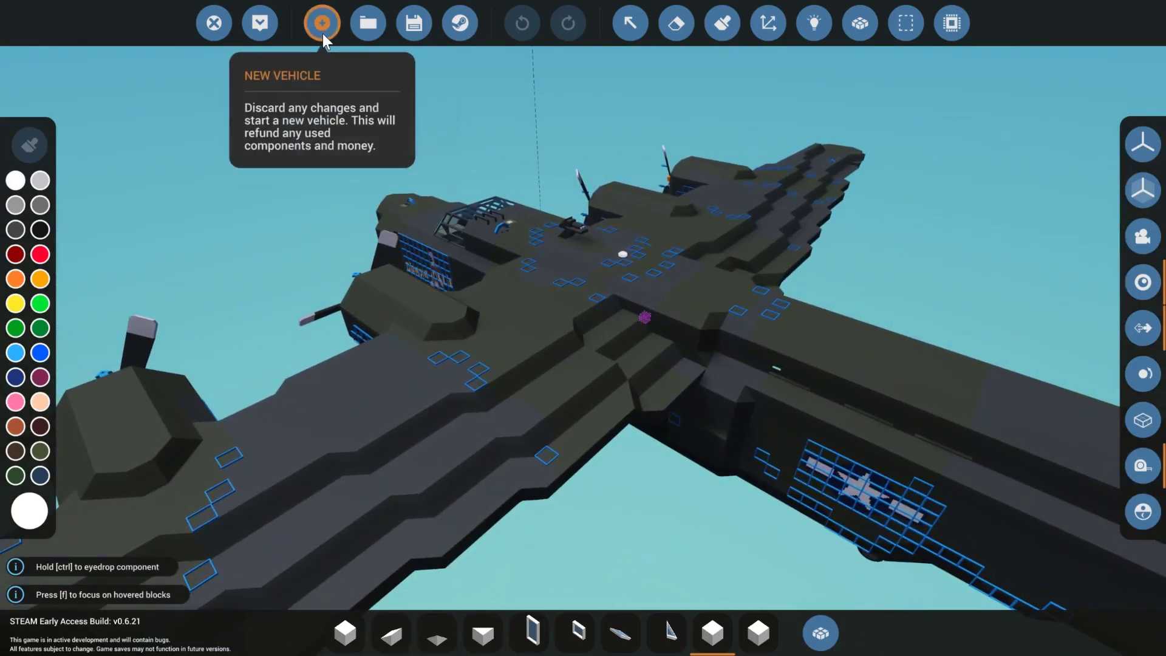
Load the saved vehicle B24A Diamond Lil Restored UPDATE
click(367, 24)
scroll(952, 270, down, 15)
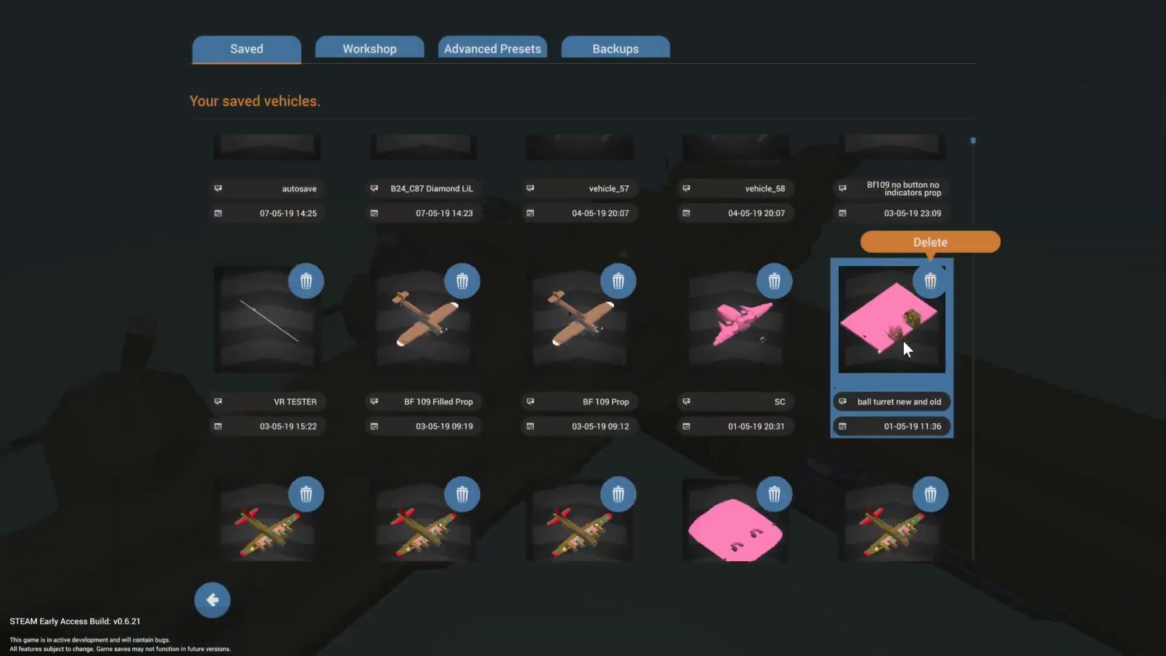
scroll(814, 341, down, 9)
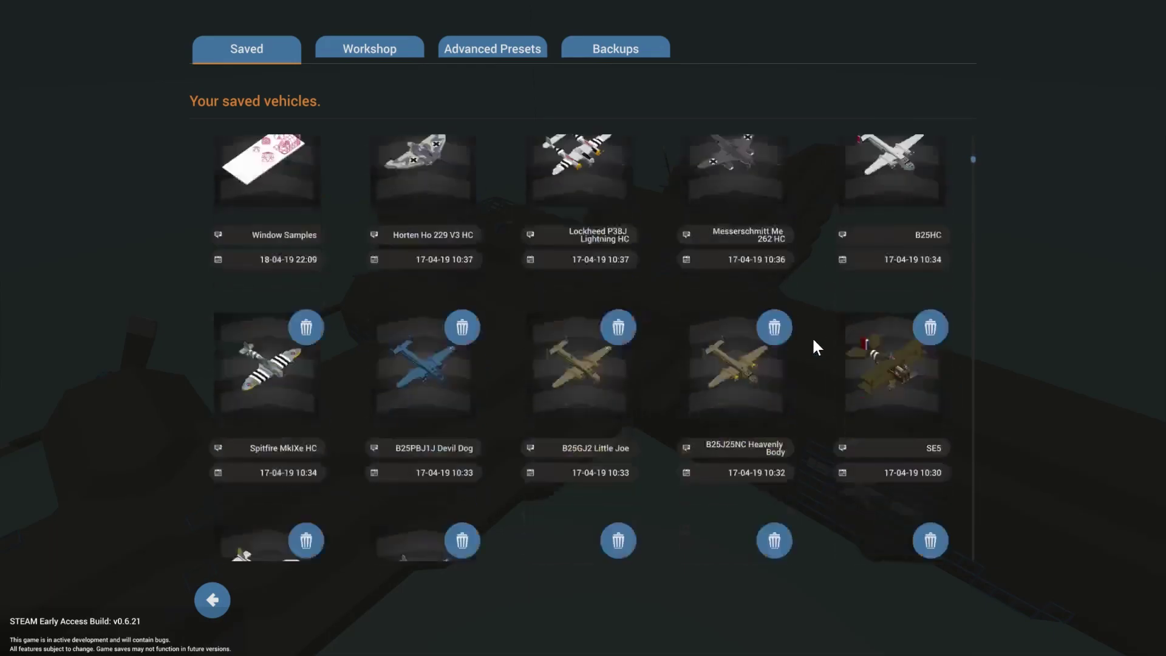
scroll(811, 337, down, 4)
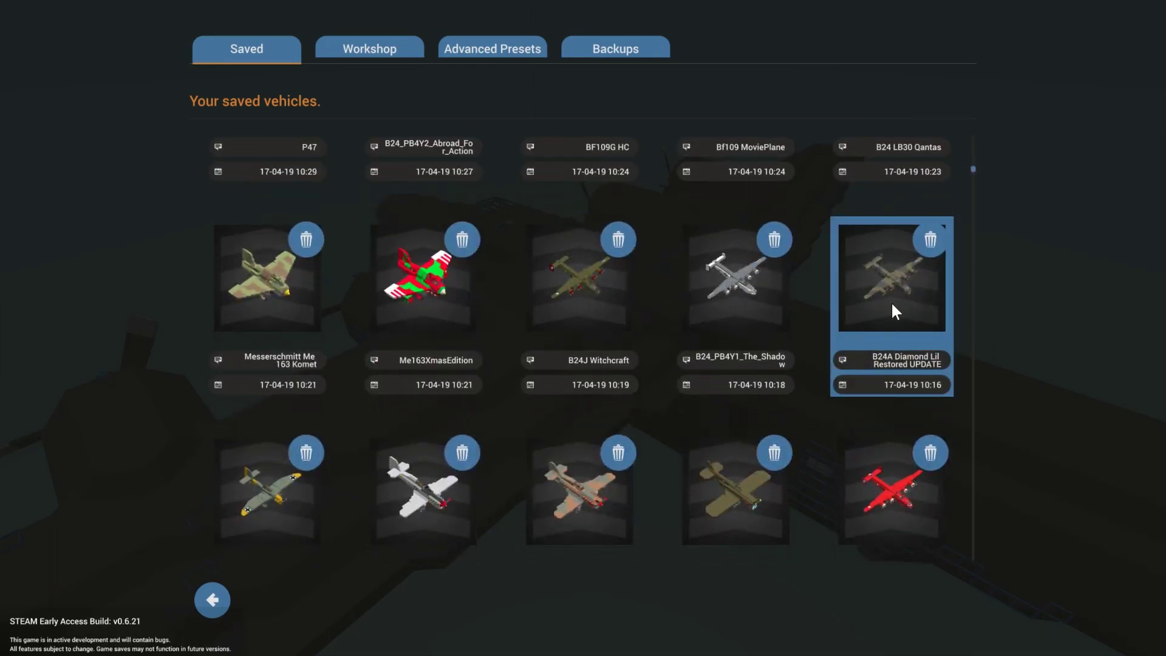
click(892, 305)
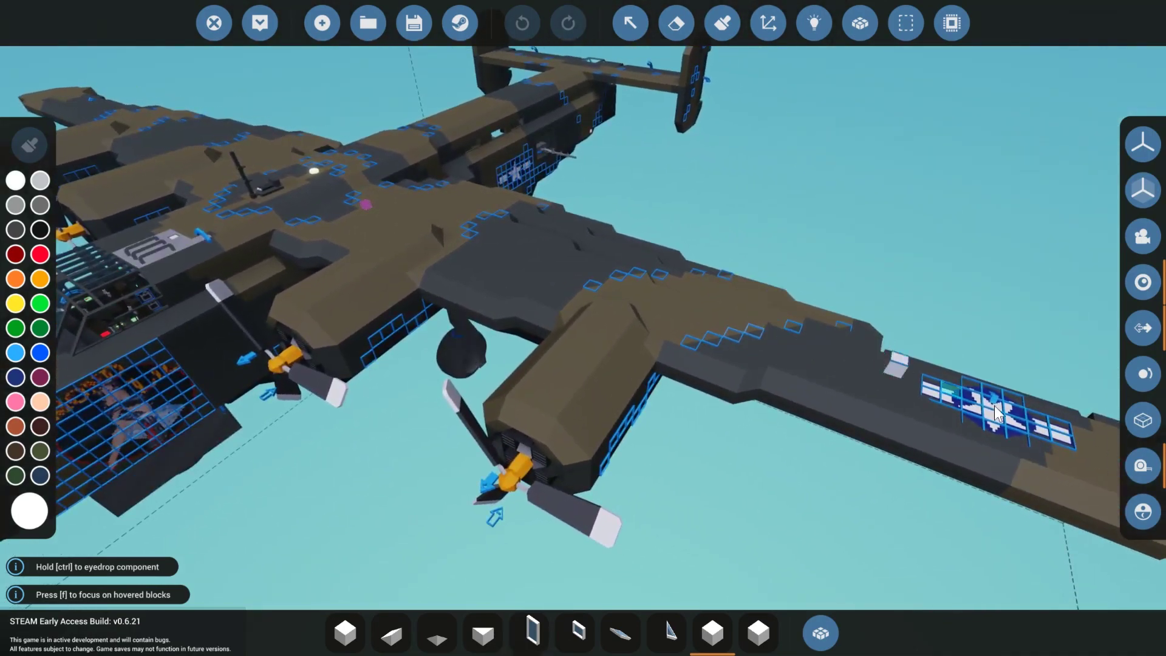
Examine the loaded plane in the logic view, checking the wing star insignia and the nose art panel for logic nodes
right_drag(995, 410, 904, 371)
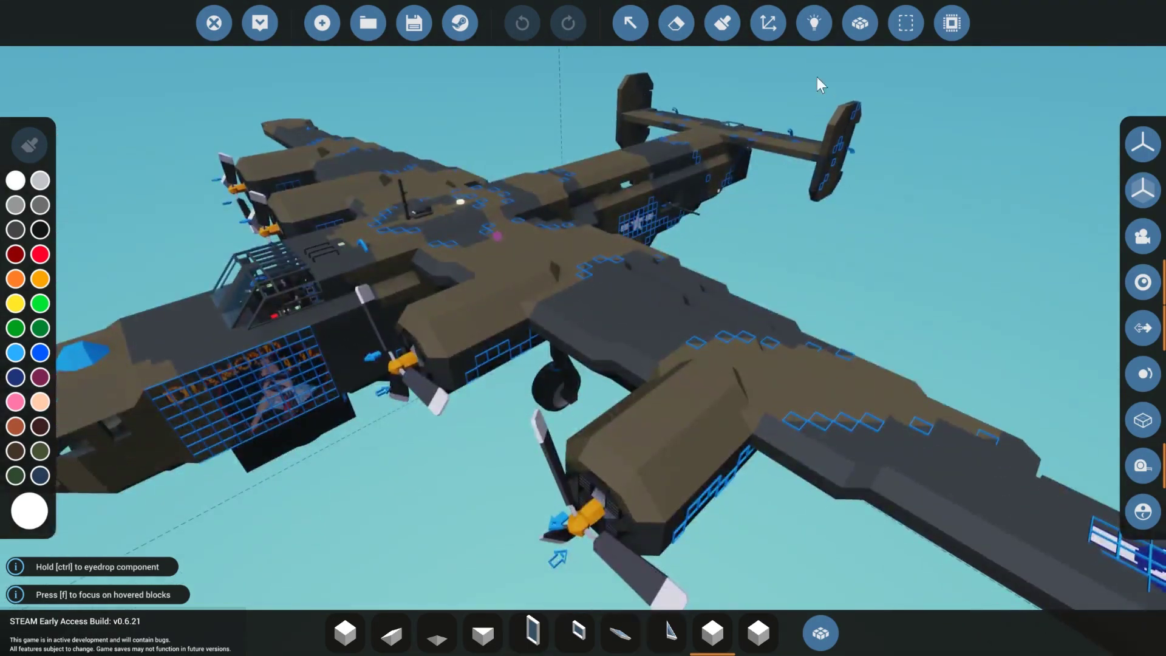
click(814, 24)
scroll(800, 174, up, 3)
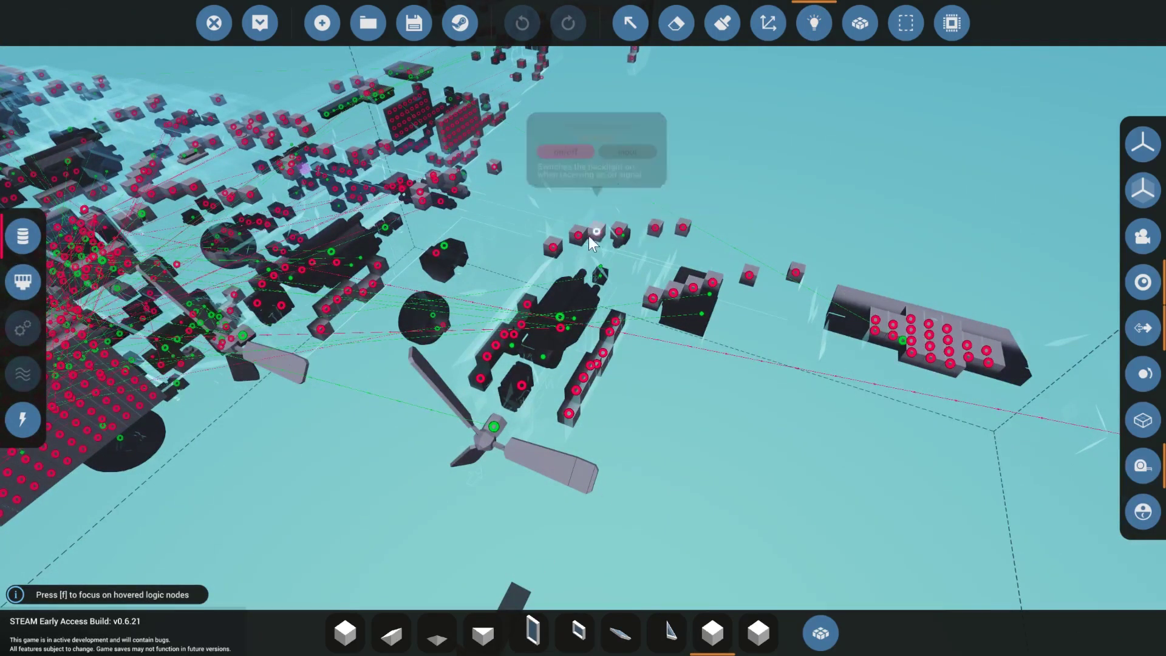
key(w)
right_drag(525, 256, 303, 158)
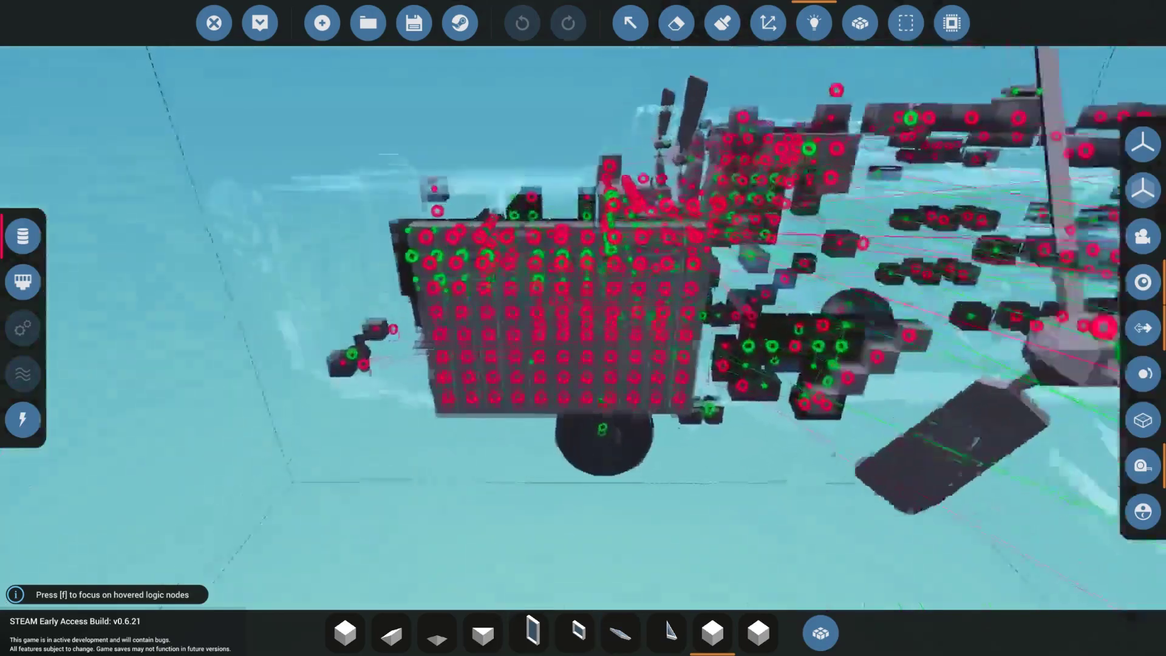
right_drag(438, 243, 528, 273)
key(s)
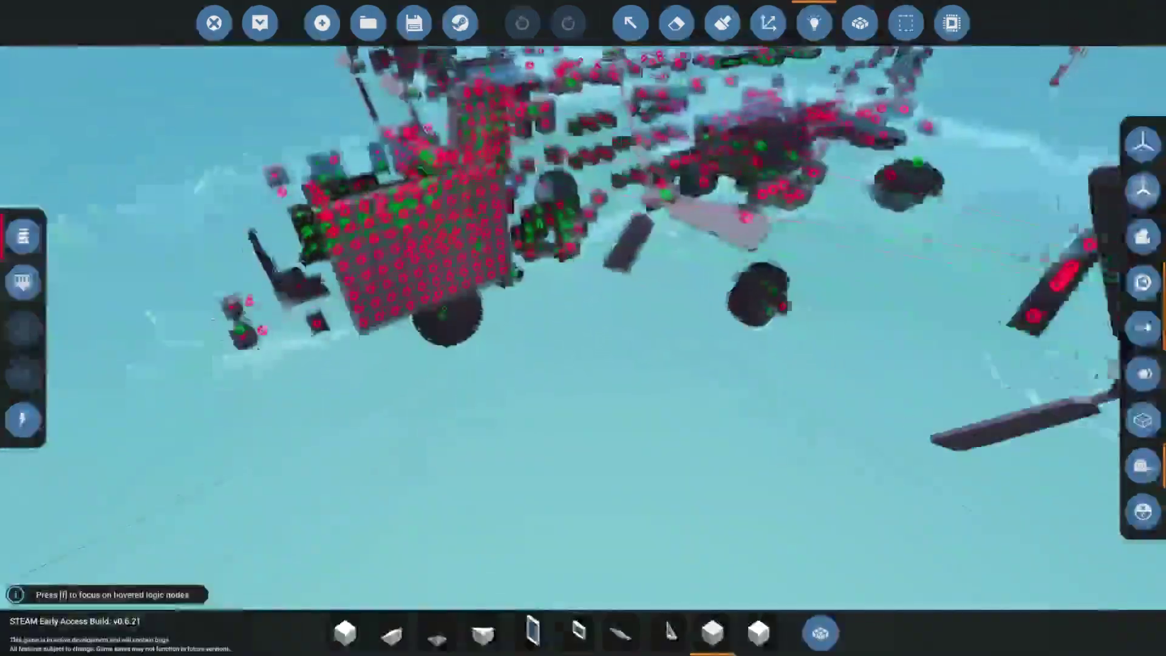
right_drag(425, 286, 679, 305)
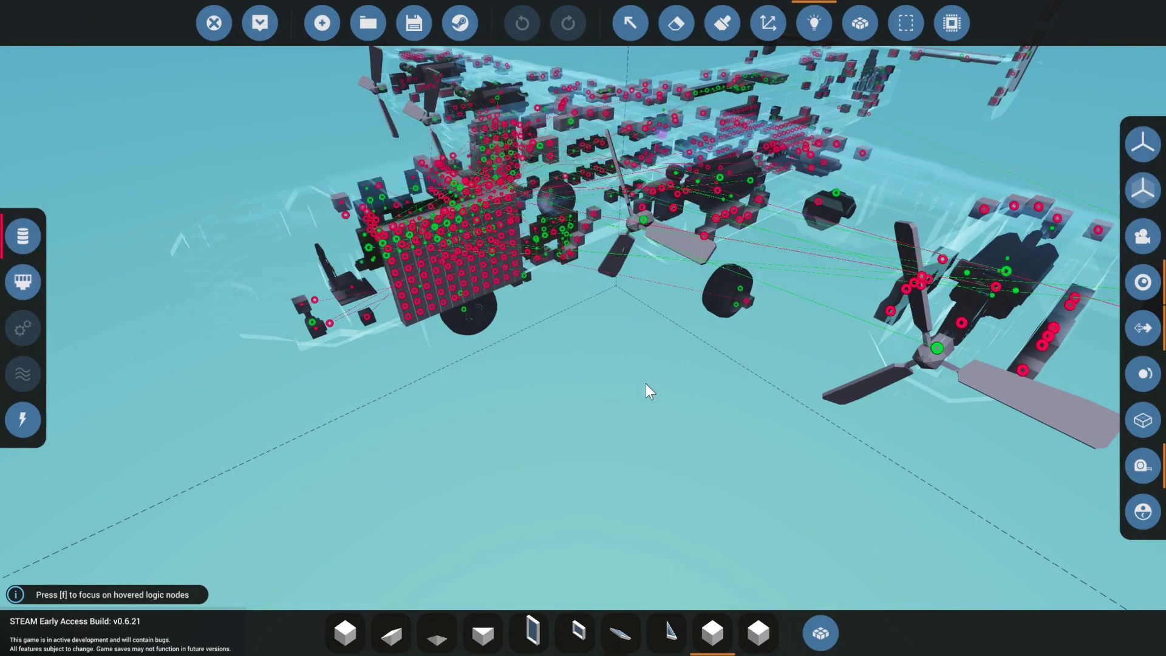
right_drag(646, 383, 789, 358)
key(s)
right_drag(642, 400, 528, 371)
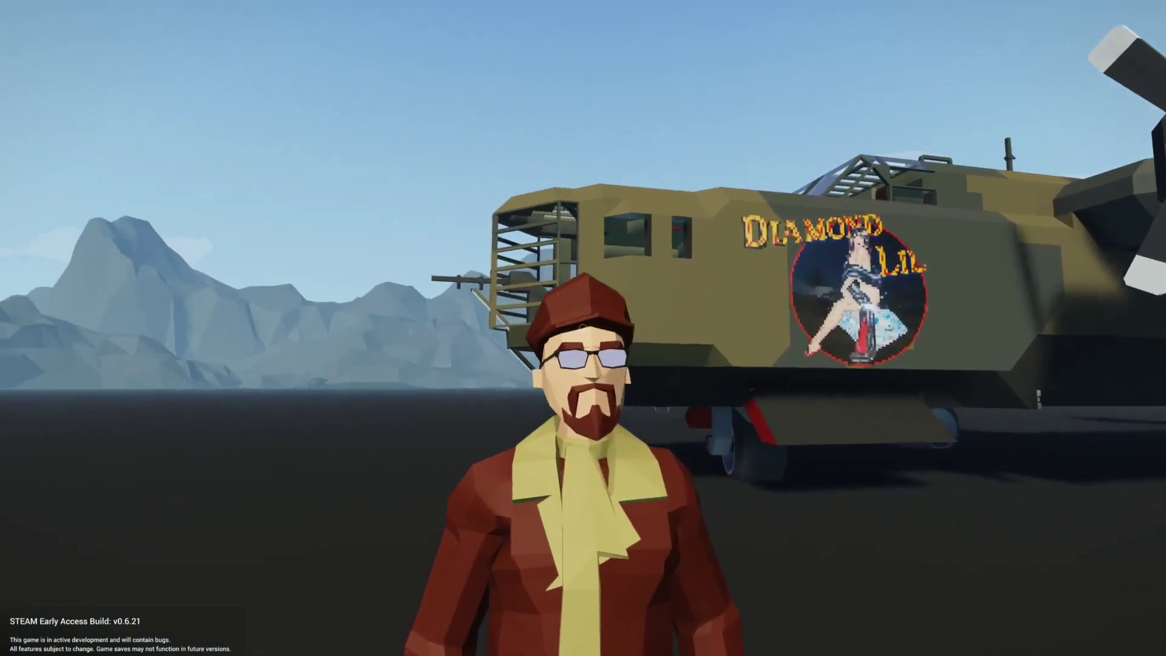
key(w)
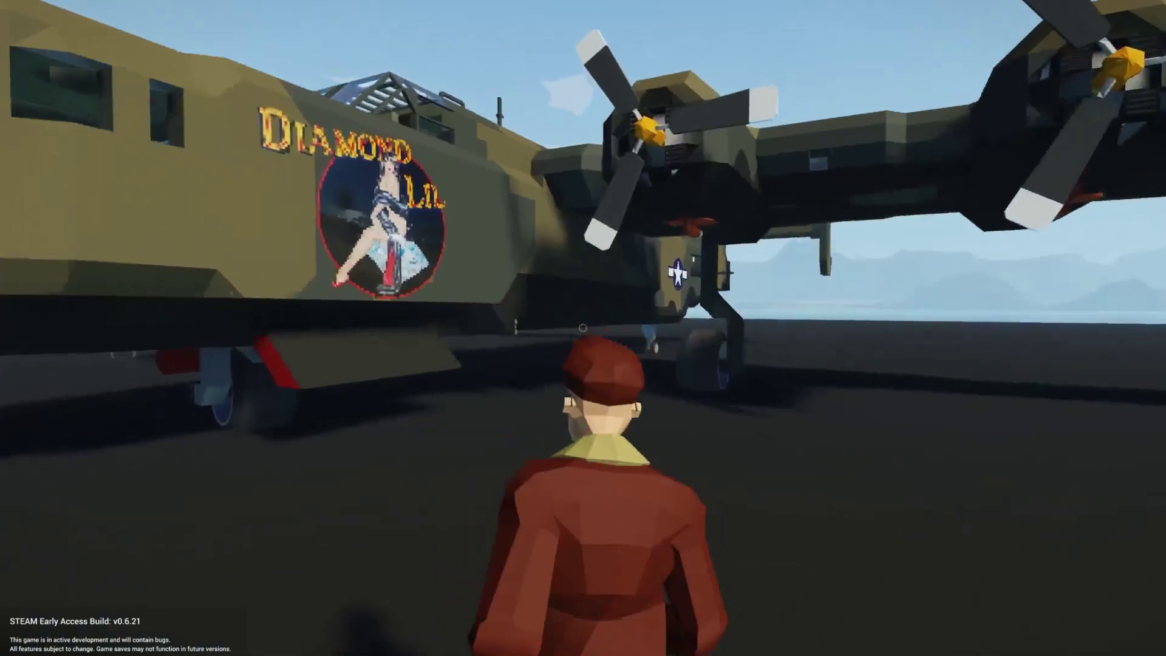
key(w)
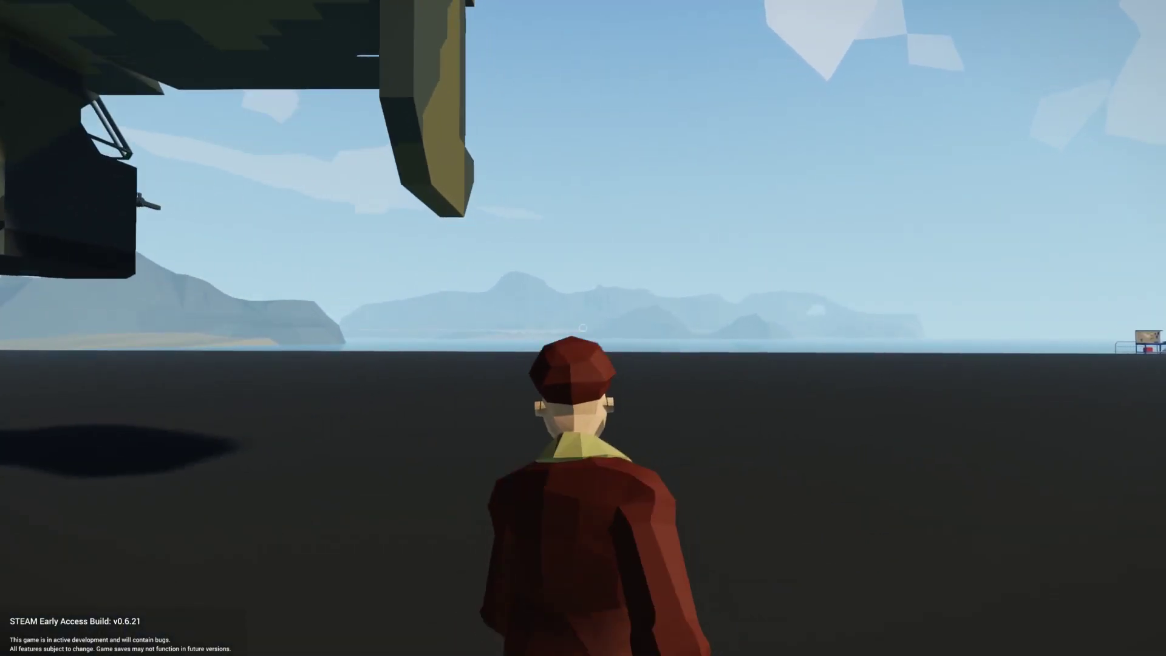
key(w)
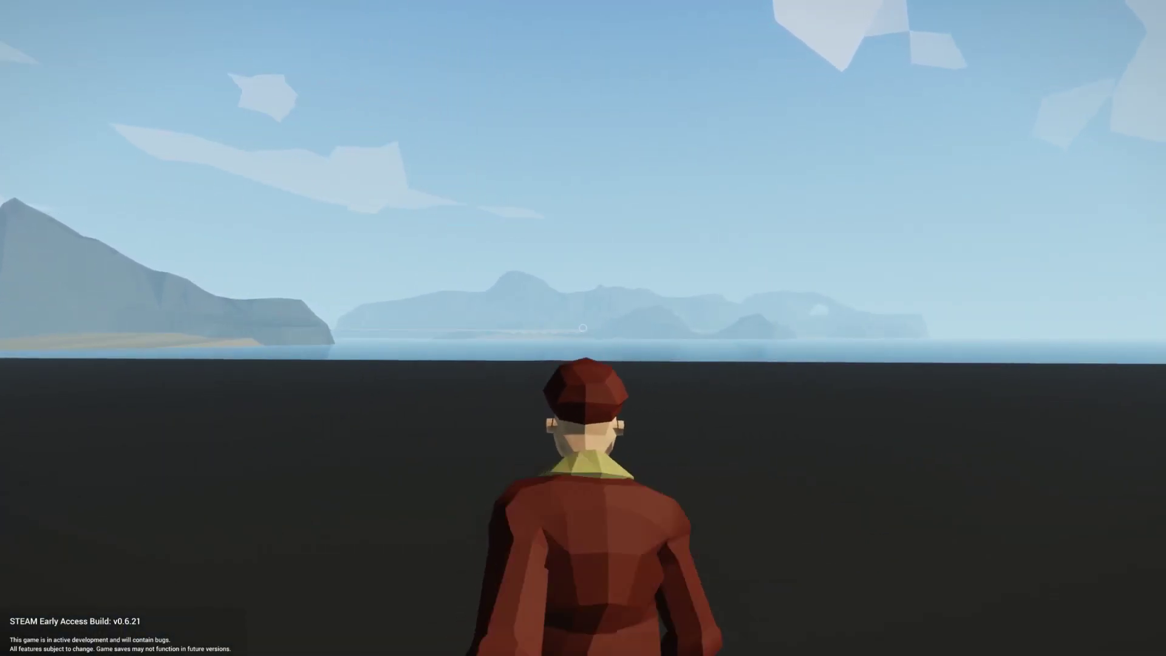
key(w)
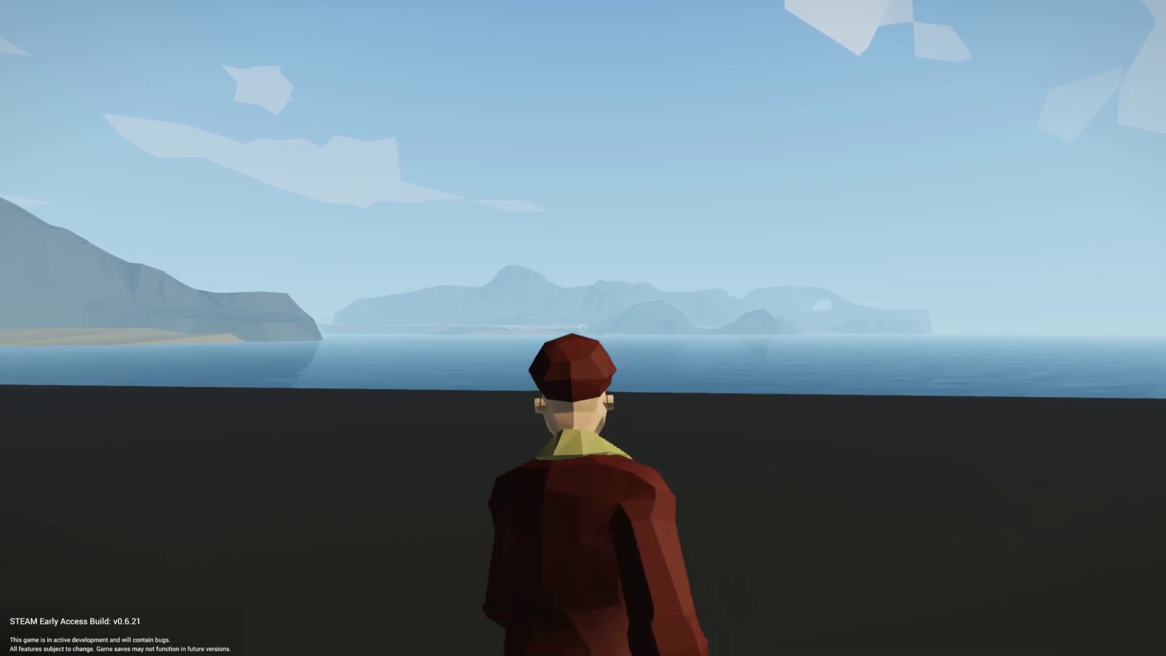
key(w)
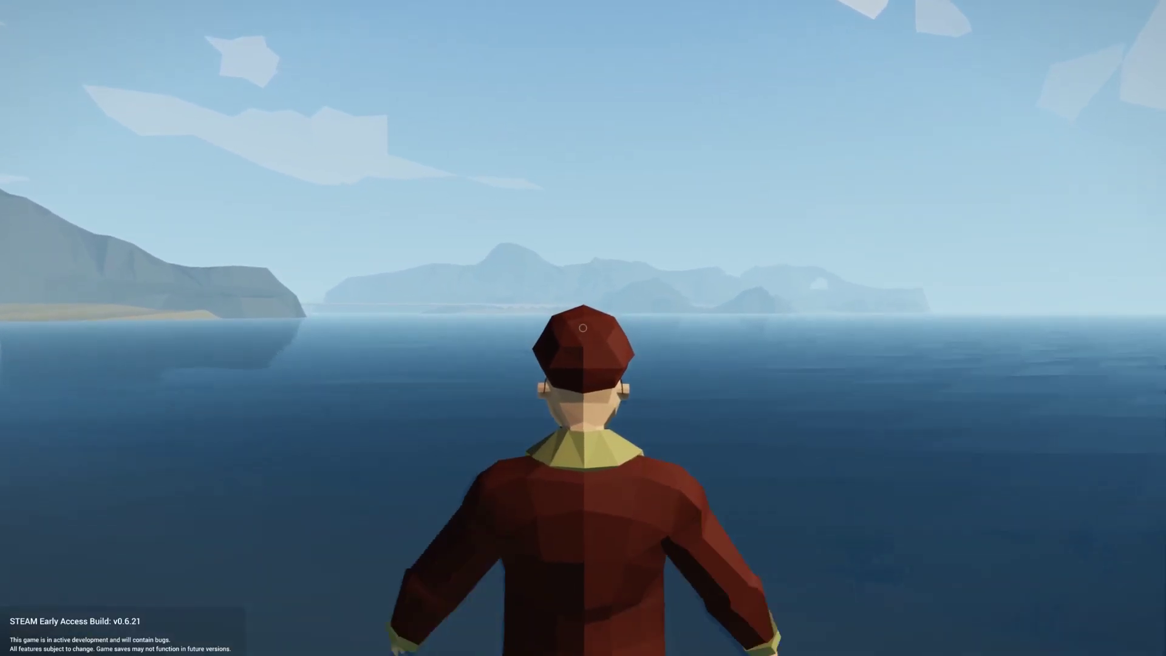